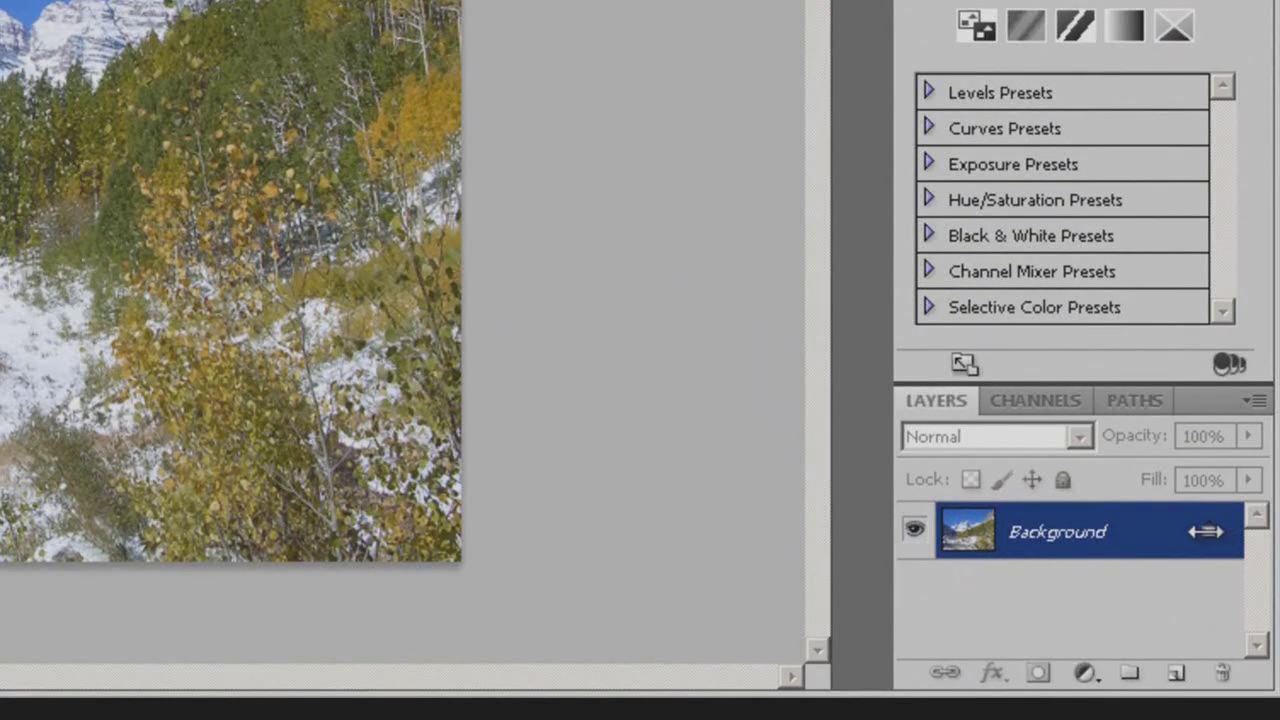
Step: Convert the Background layer into a regular layer named 'Fill'
{"action": "double_click", "coordinate": [1208, 531]}
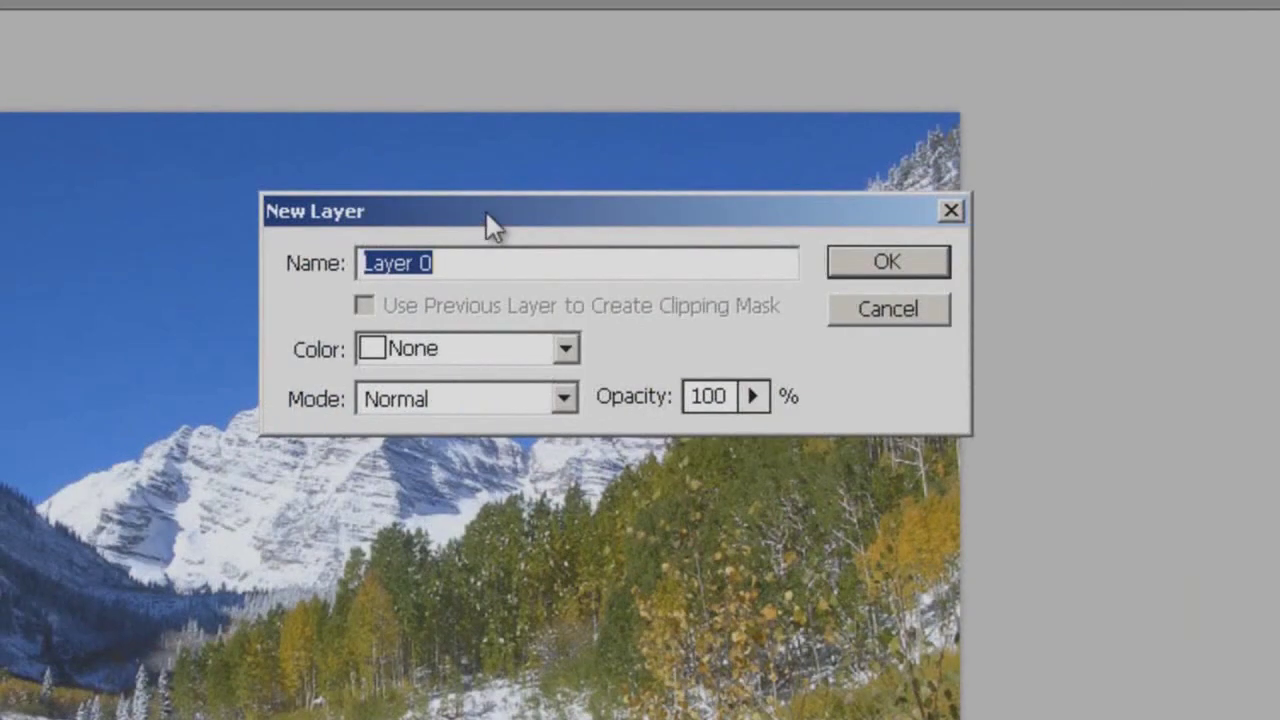
{"action": "key", "text": "BackSpace"}
{"action": "type", "text": "Fil"}
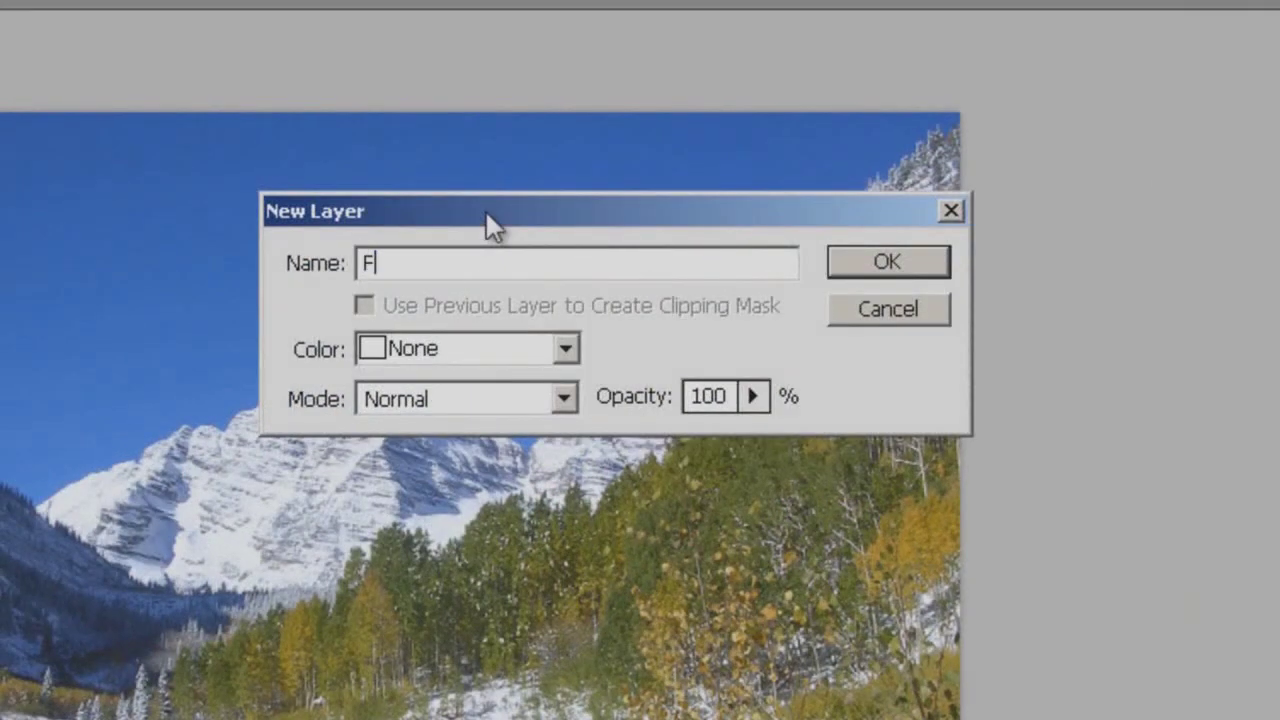
{"action": "type", "text": "l"}
{"action": "left_click", "coordinate": [928, 262]}
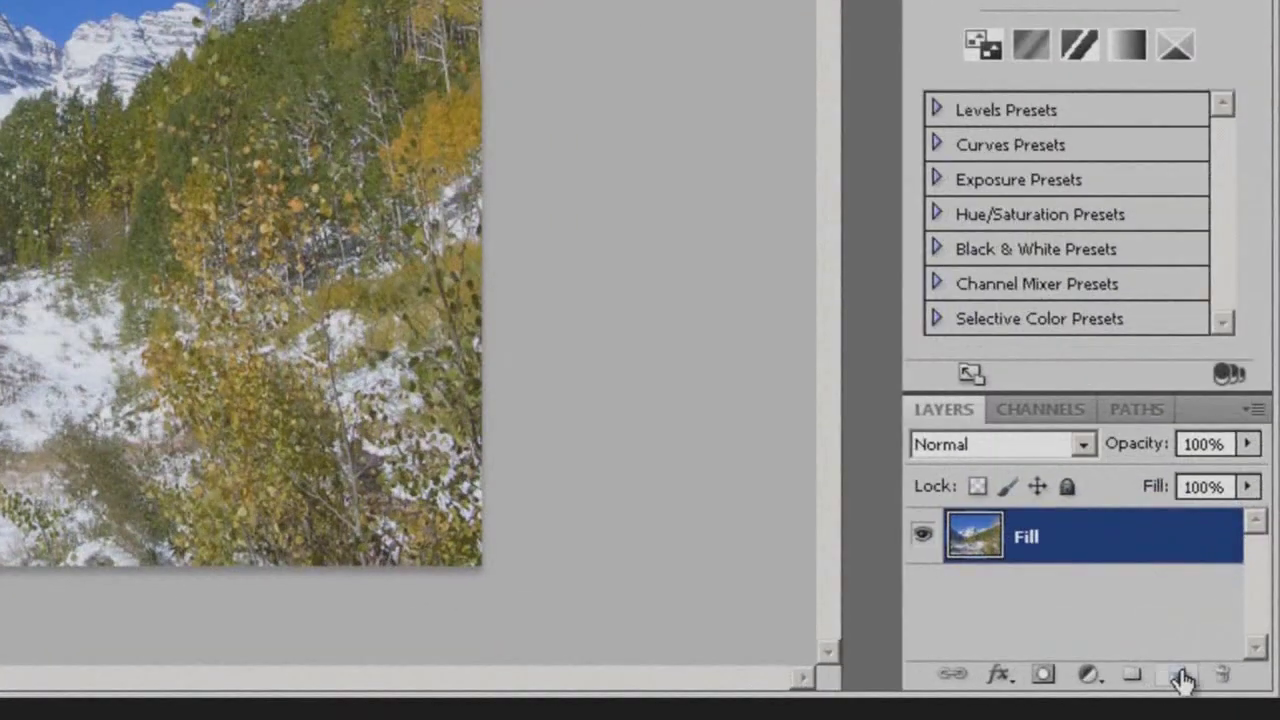
Step: Create Layer 1 and fill it with white using the Paint Bucket, hiding the photo
{"action": "left_click", "coordinate": [1221, 693]}
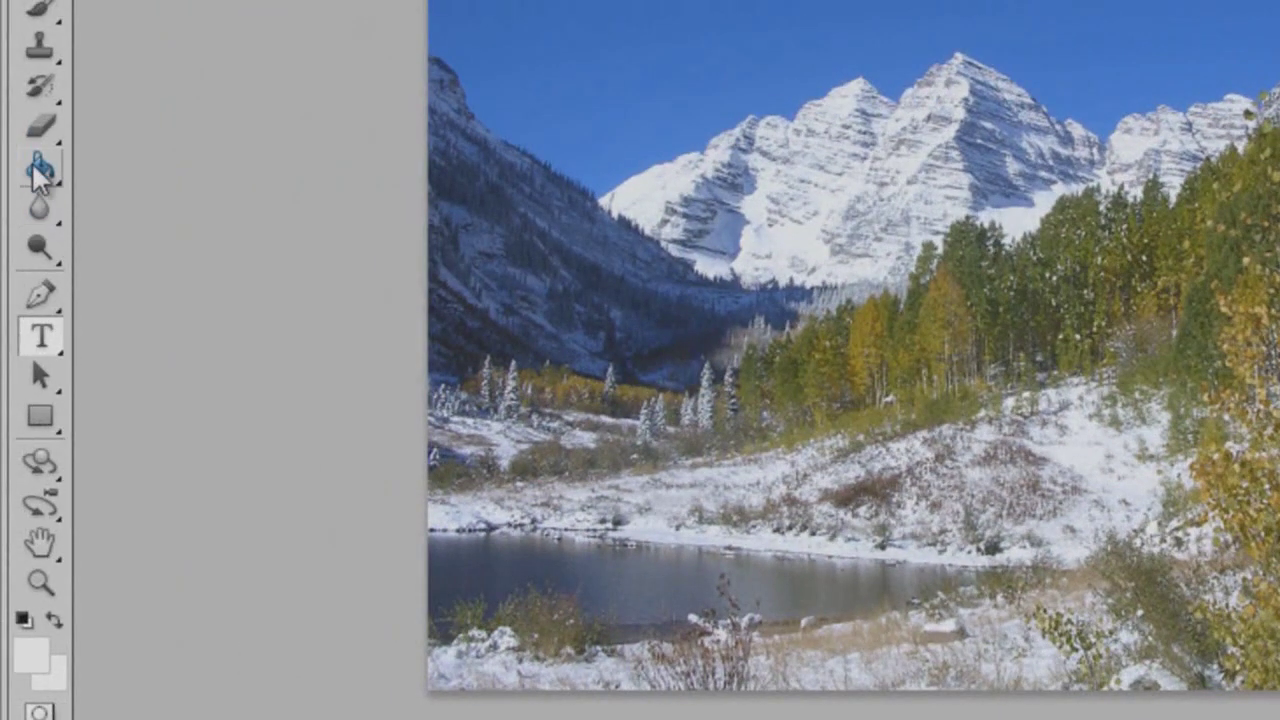
{"action": "left_click", "coordinate": [40, 167]}
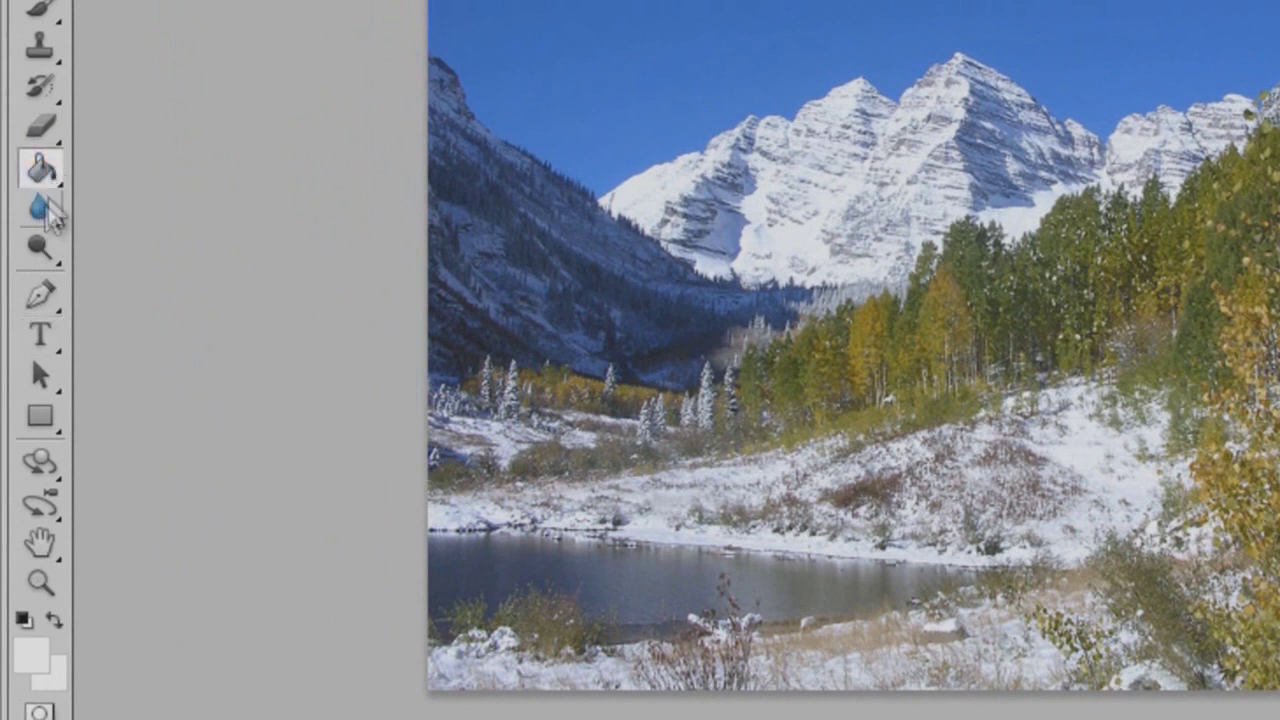
{"action": "left_click", "coordinate": [42, 173]}
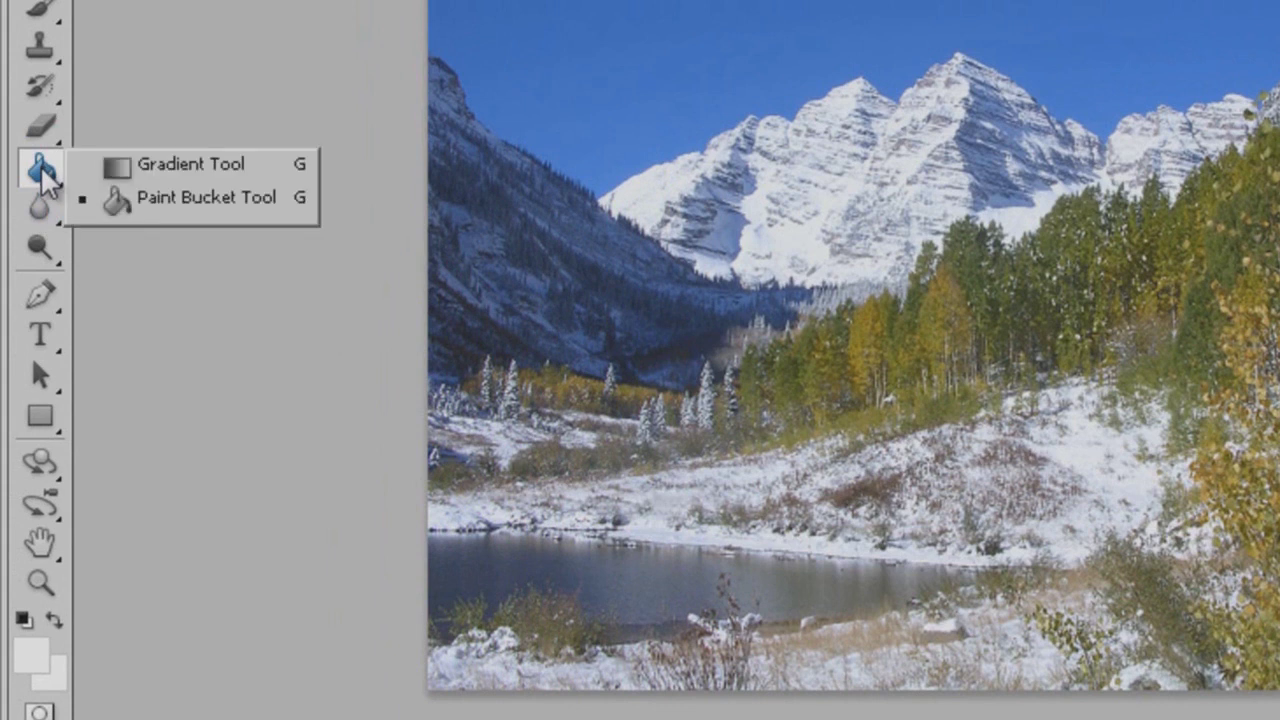
{"action": "left_click", "coordinate": [170, 197]}
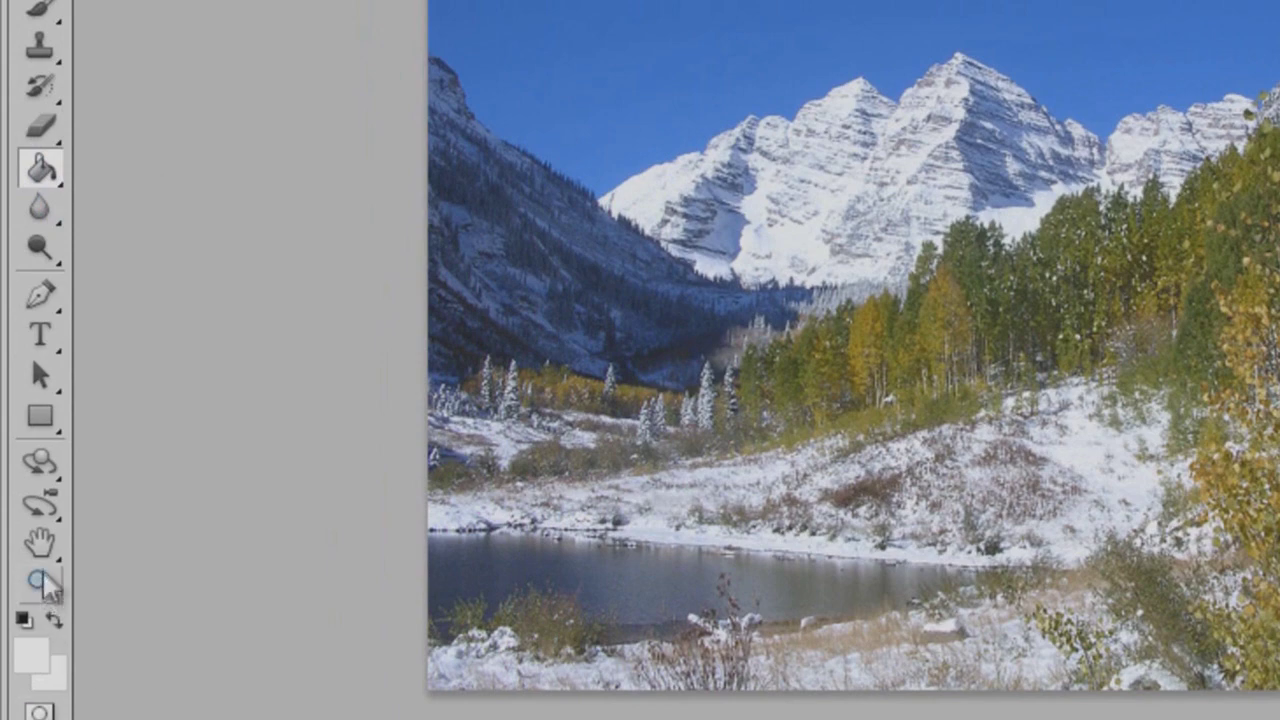
{"action": "left_click", "coordinate": [40, 672]}
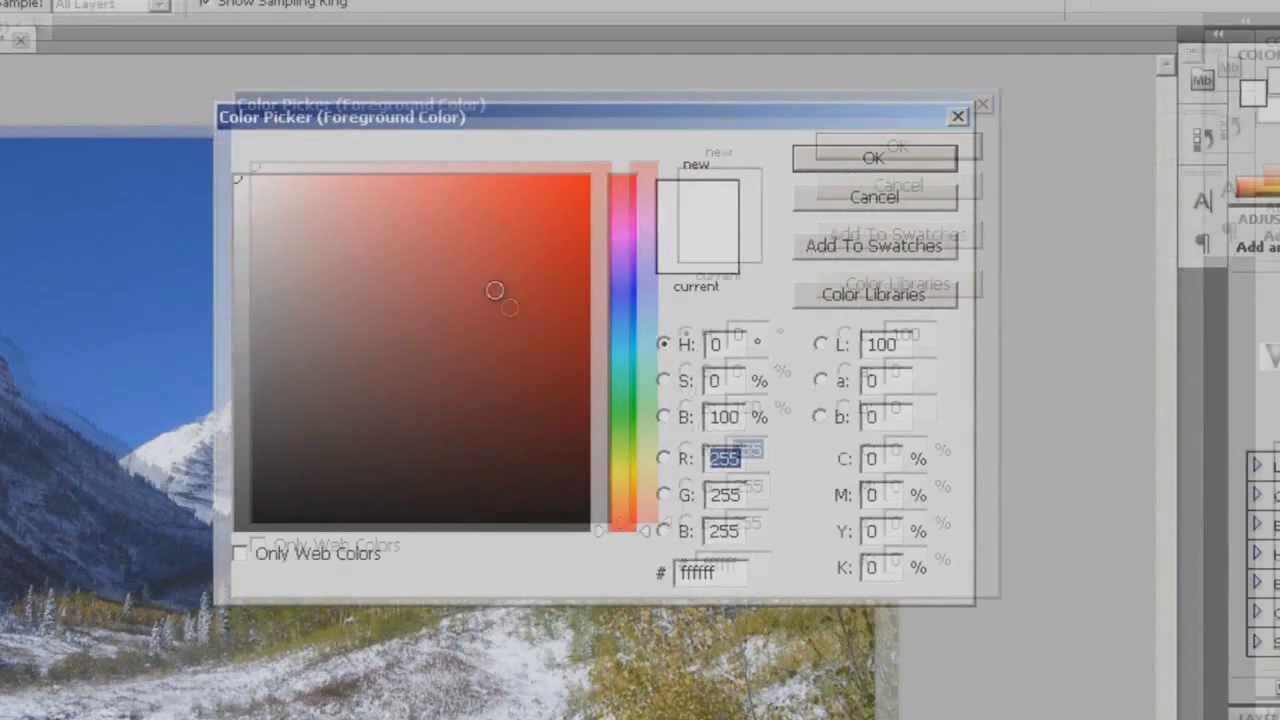
{"action": "left_click_drag", "start_coordinate": [267, 199], "coordinate": [228, 176]}
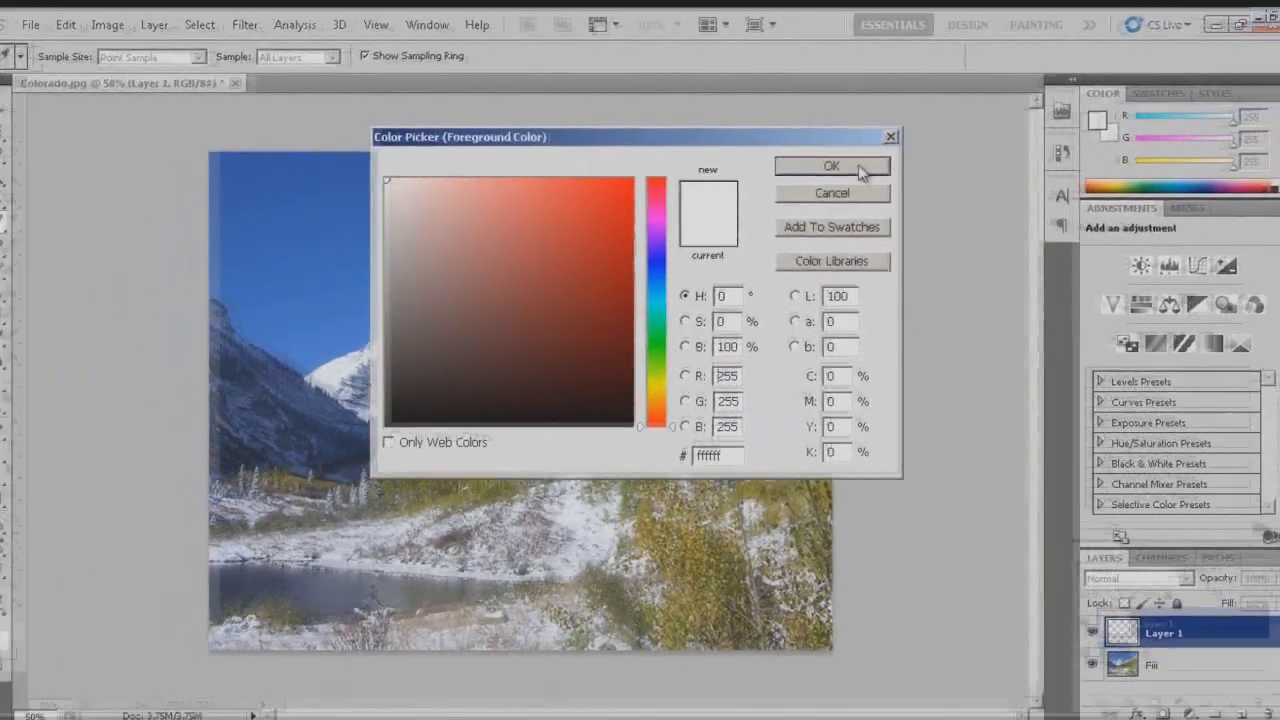
{"action": "left_click", "coordinate": [873, 158]}
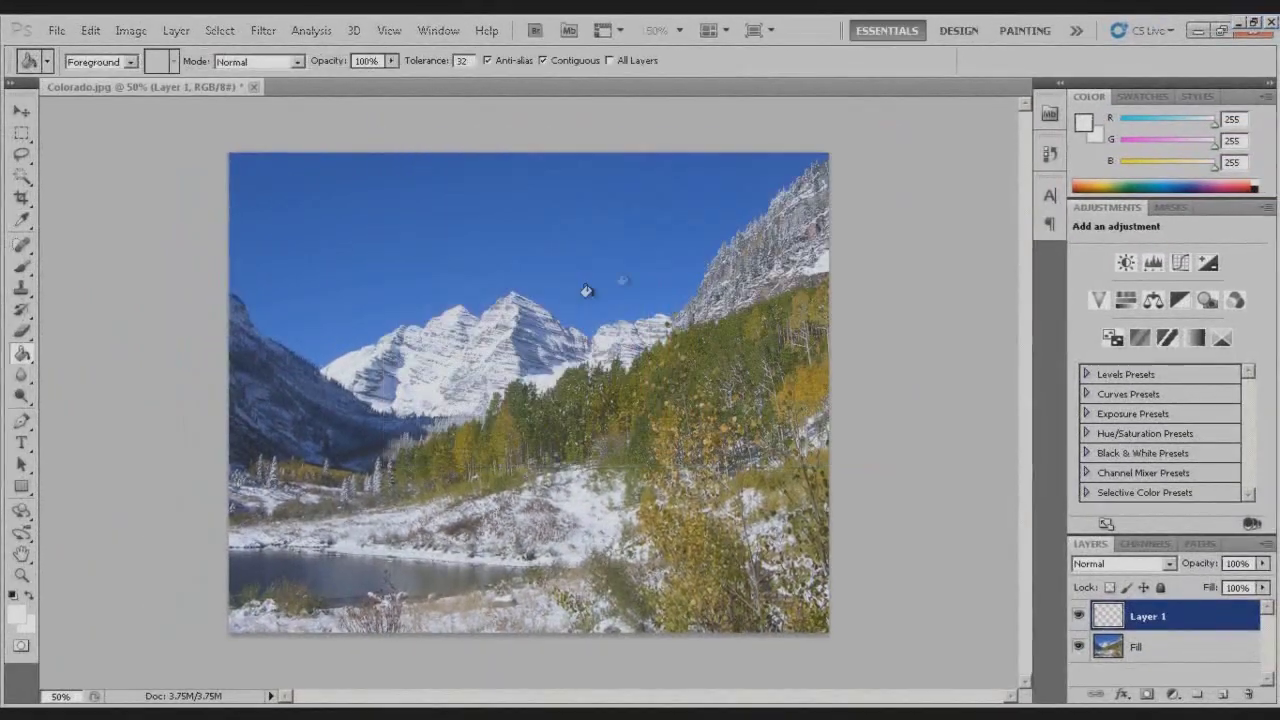
{"action": "left_click", "coordinate": [457, 370]}
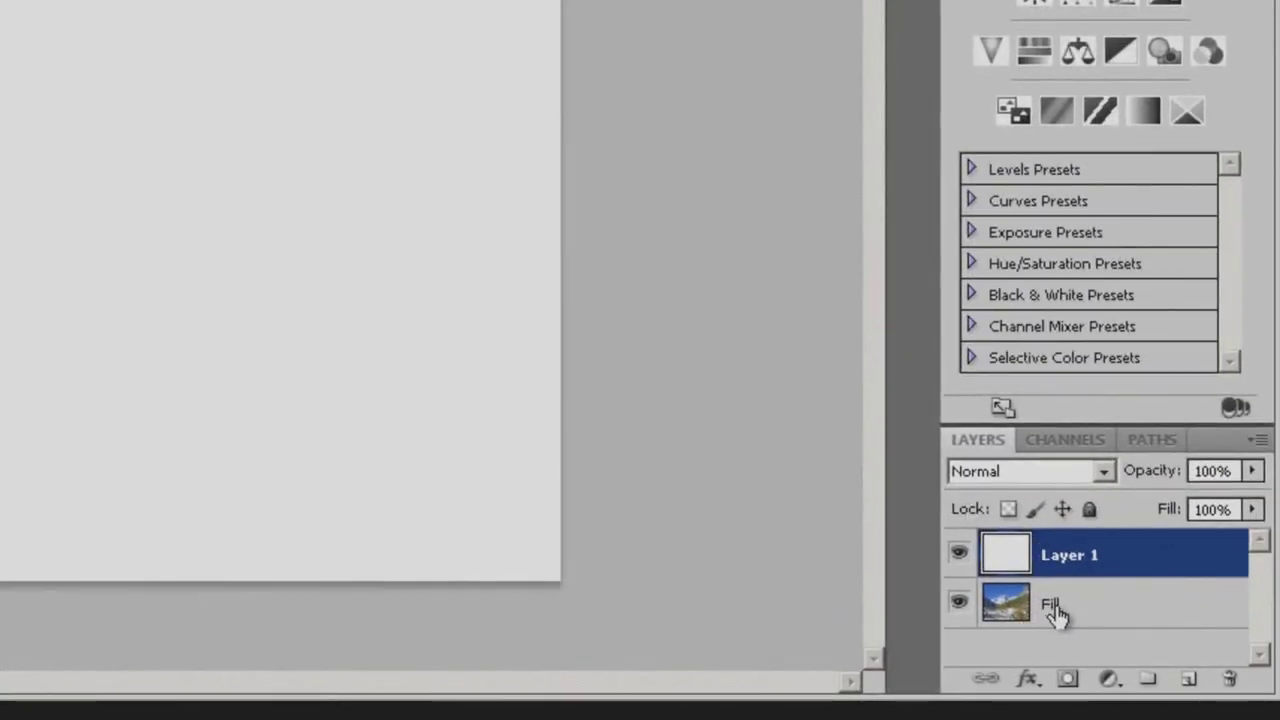
Step: Move the Fill layer above Layer 1 and drag out a large text box across the photo
{"action": "left_click_drag", "start_coordinate": [1055, 612], "coordinate": [1051, 549]}
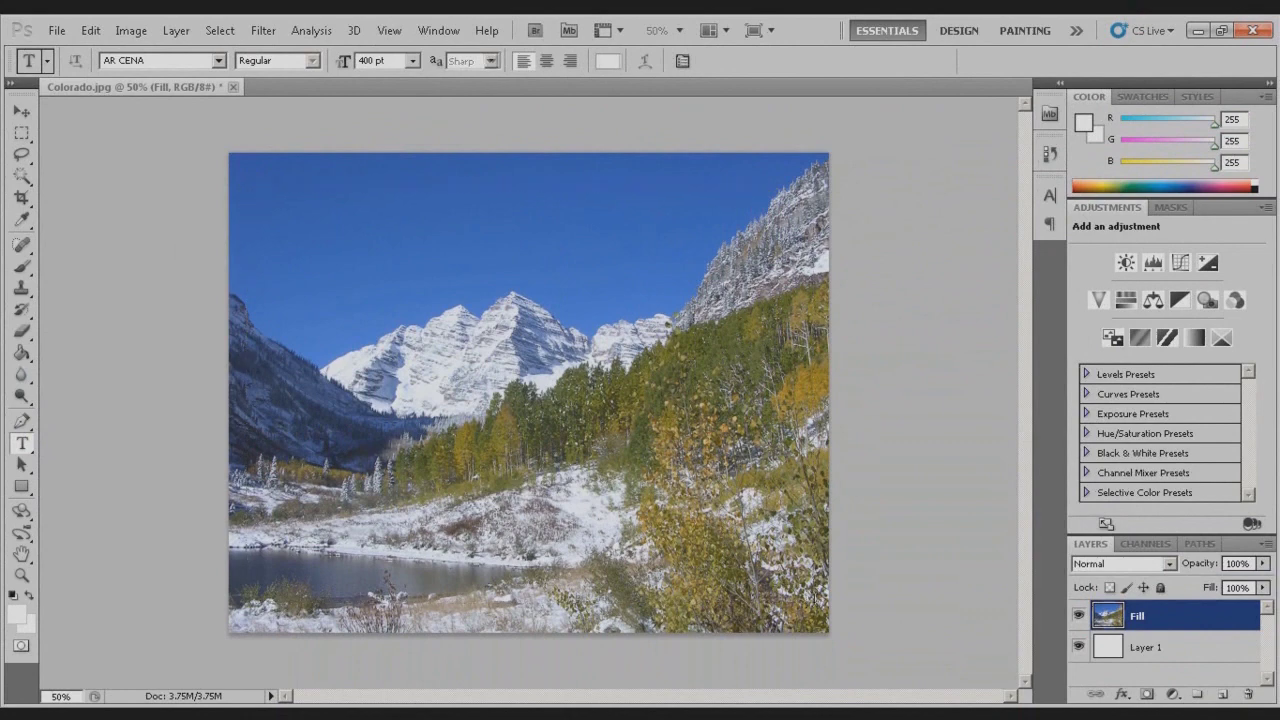
{"action": "left_click_drag", "start_coordinate": [812, 602], "coordinate": [245, 188]}
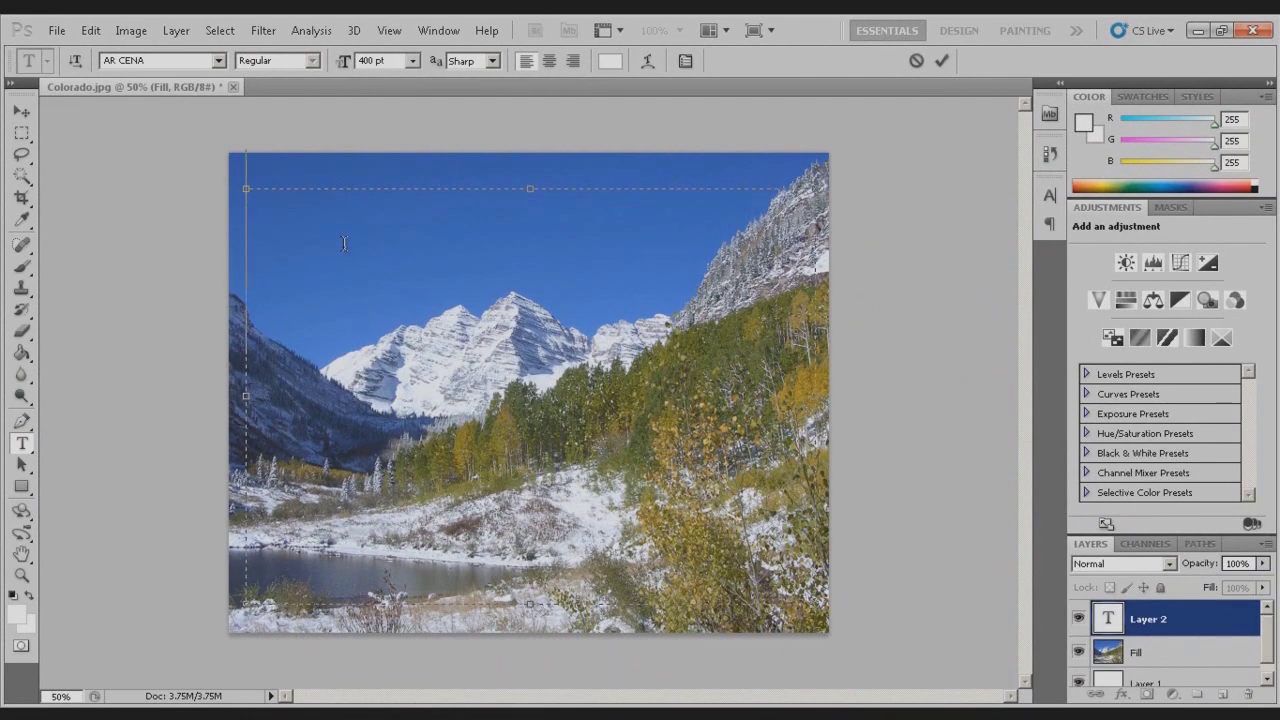
Step: Type and commit 'Colorado', then move the text down over the mountains
{"action": "type", "text": "Colo"}
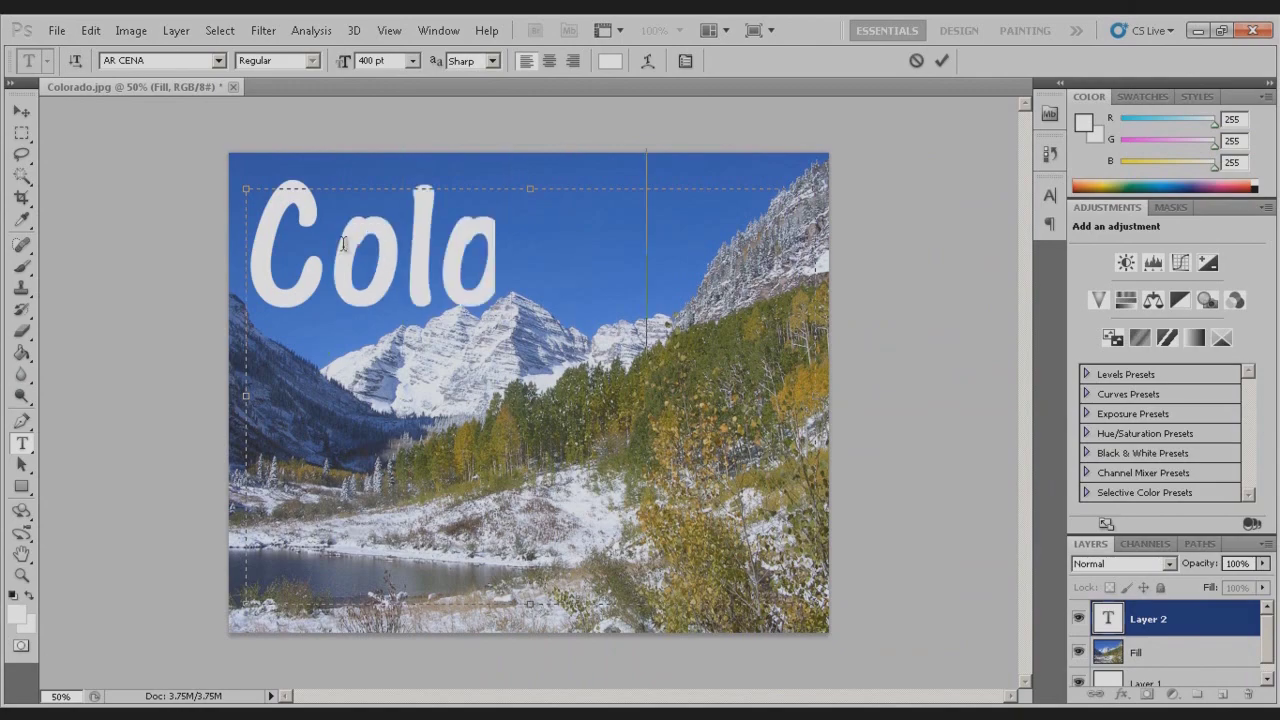
{"action": "type", "text": "rado"}
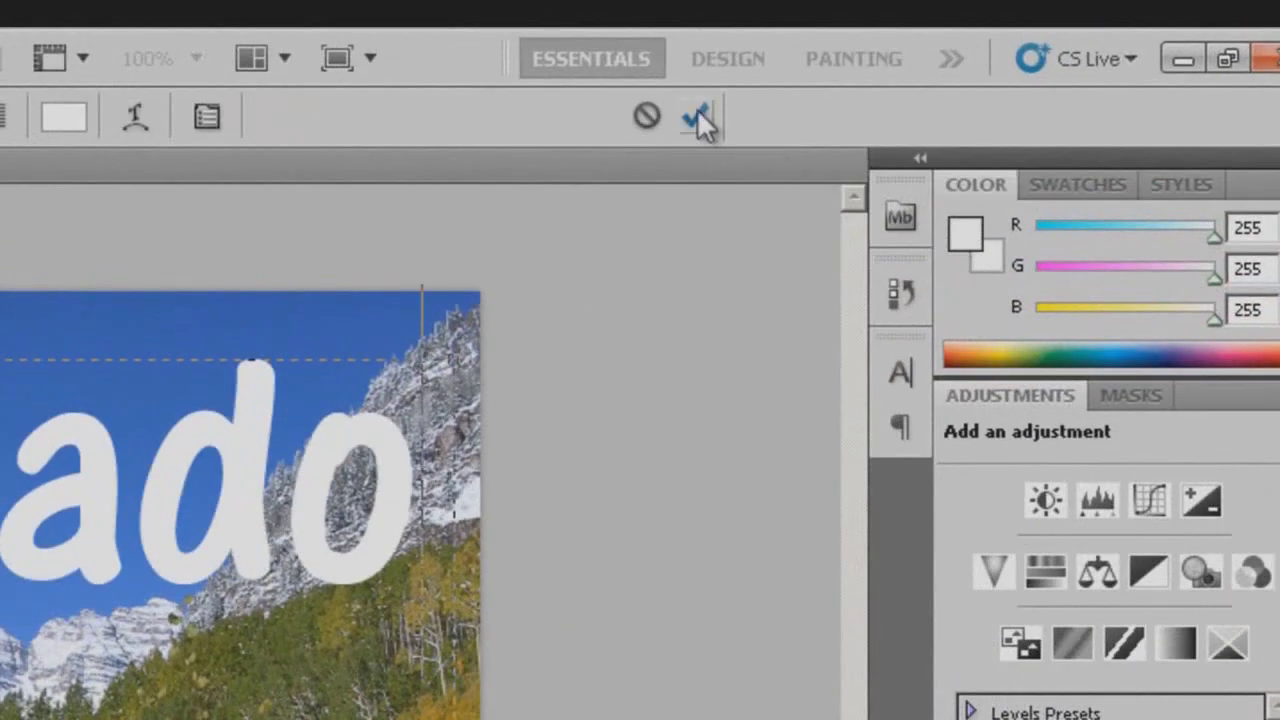
{"action": "left_click", "coordinate": [698, 117]}
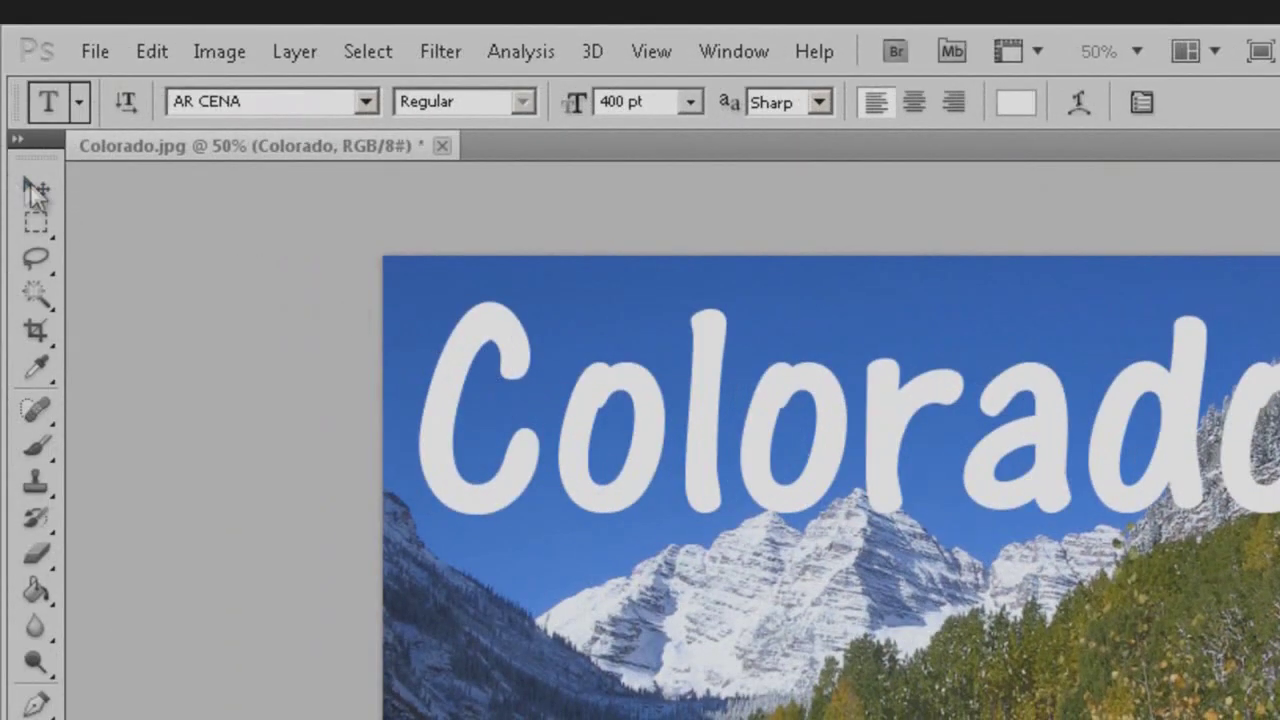
{"action": "left_click", "coordinate": [35, 193]}
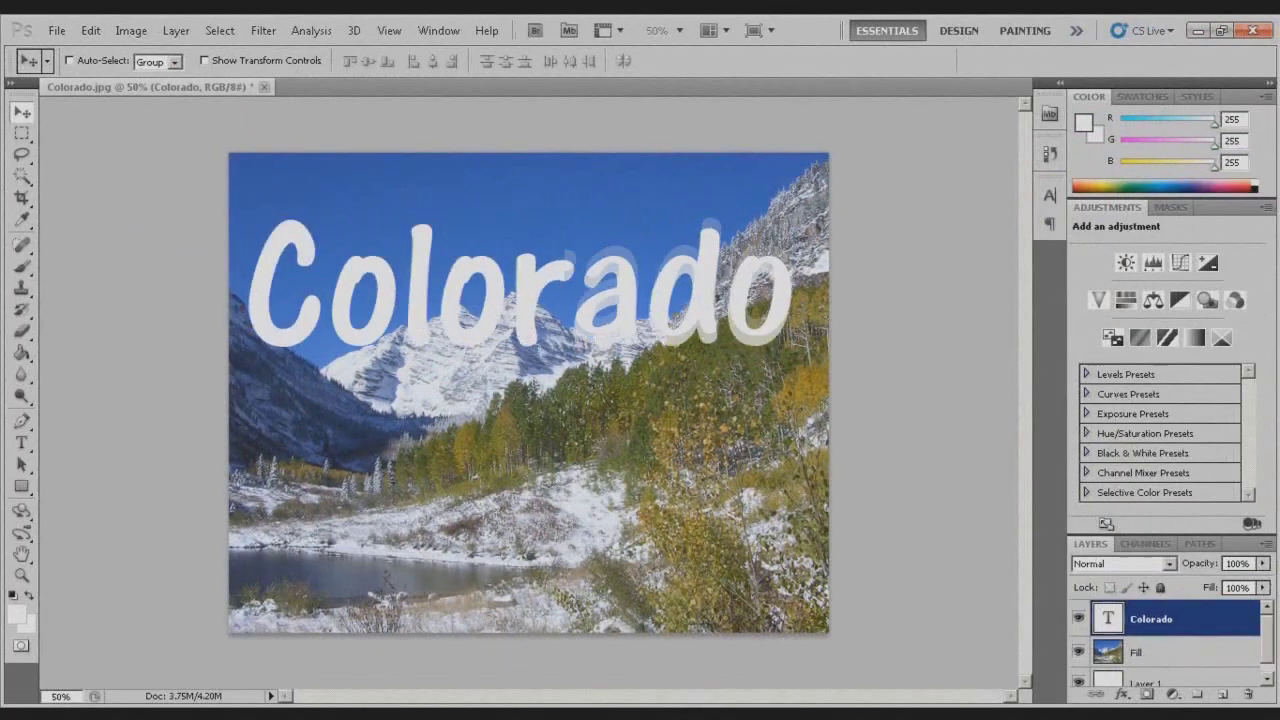
{"action": "left_click_drag", "start_coordinate": [530, 313], "coordinate": [509, 417]}
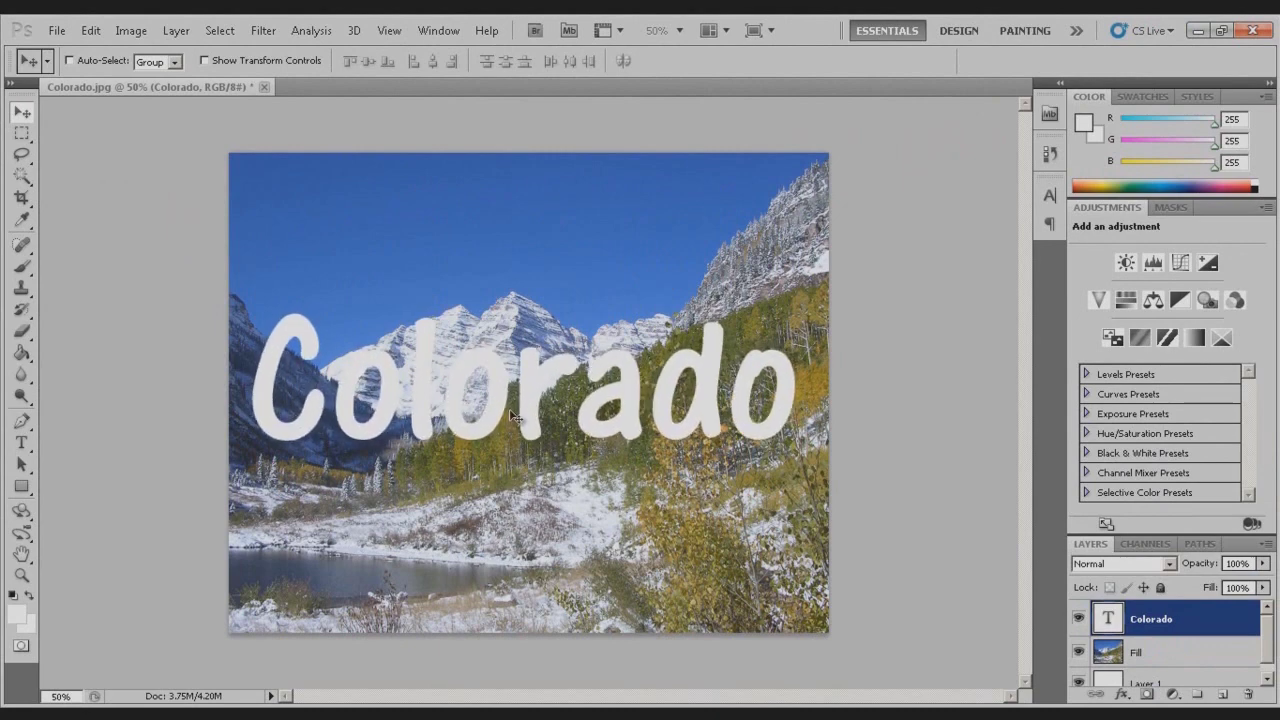
Step: Free-transform the Colorado text to about 105% wide by 112% tall and reposition it
{"action": "key", "text": "ctrl+t"}
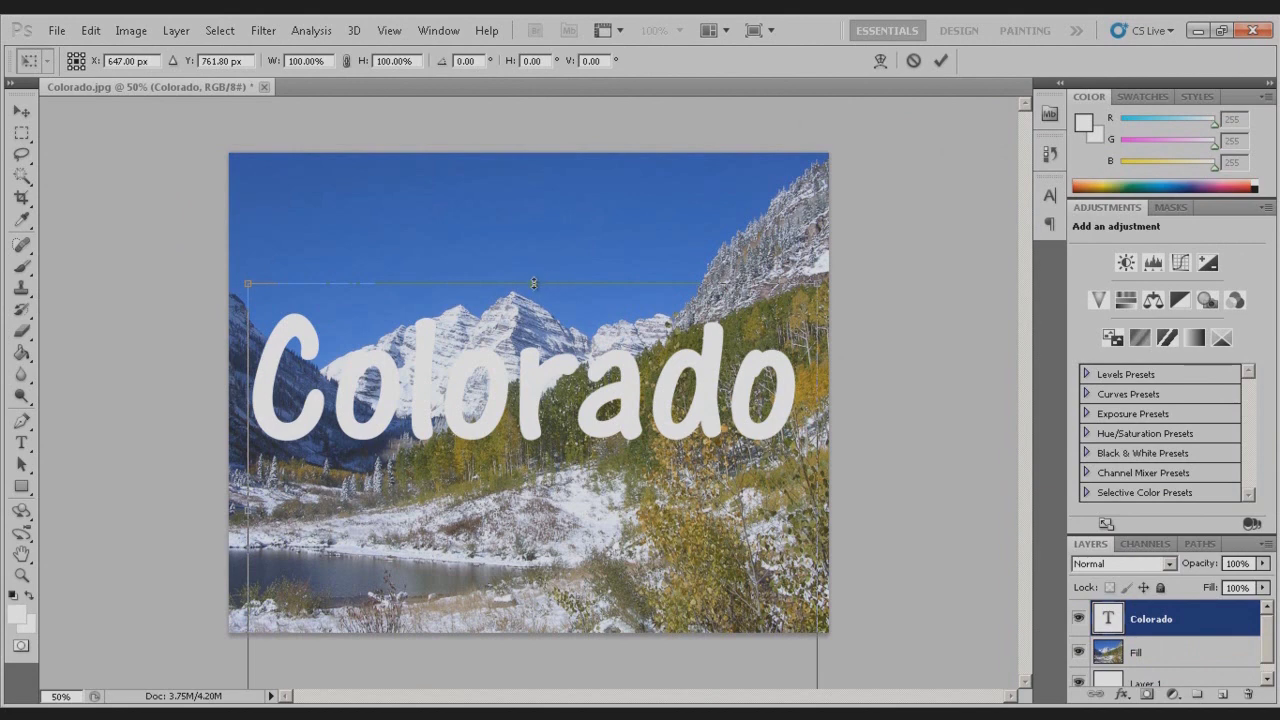
{"action": "left_click_drag", "start_coordinate": [533, 284], "coordinate": [533, 224]}
{"action": "left_click_drag", "start_coordinate": [248, 482], "coordinate": [216, 482]}
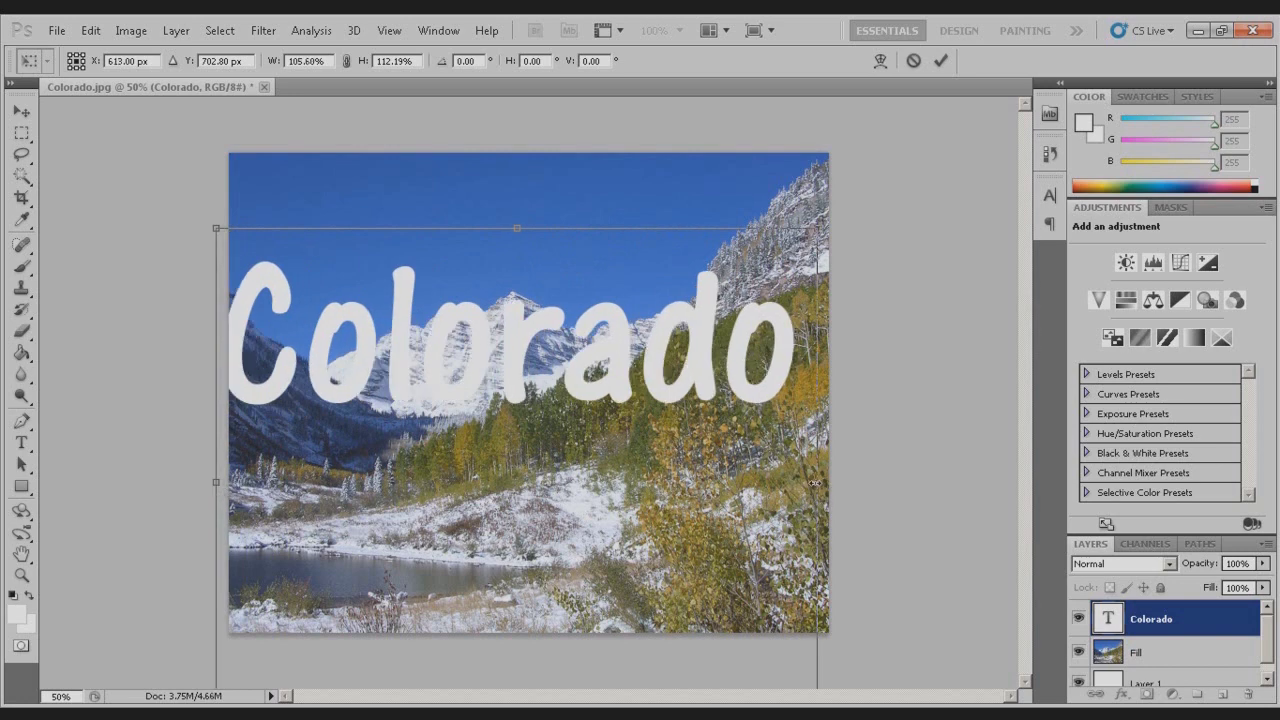
{"action": "left_click_drag", "start_coordinate": [815, 483], "coordinate": [842, 482]}
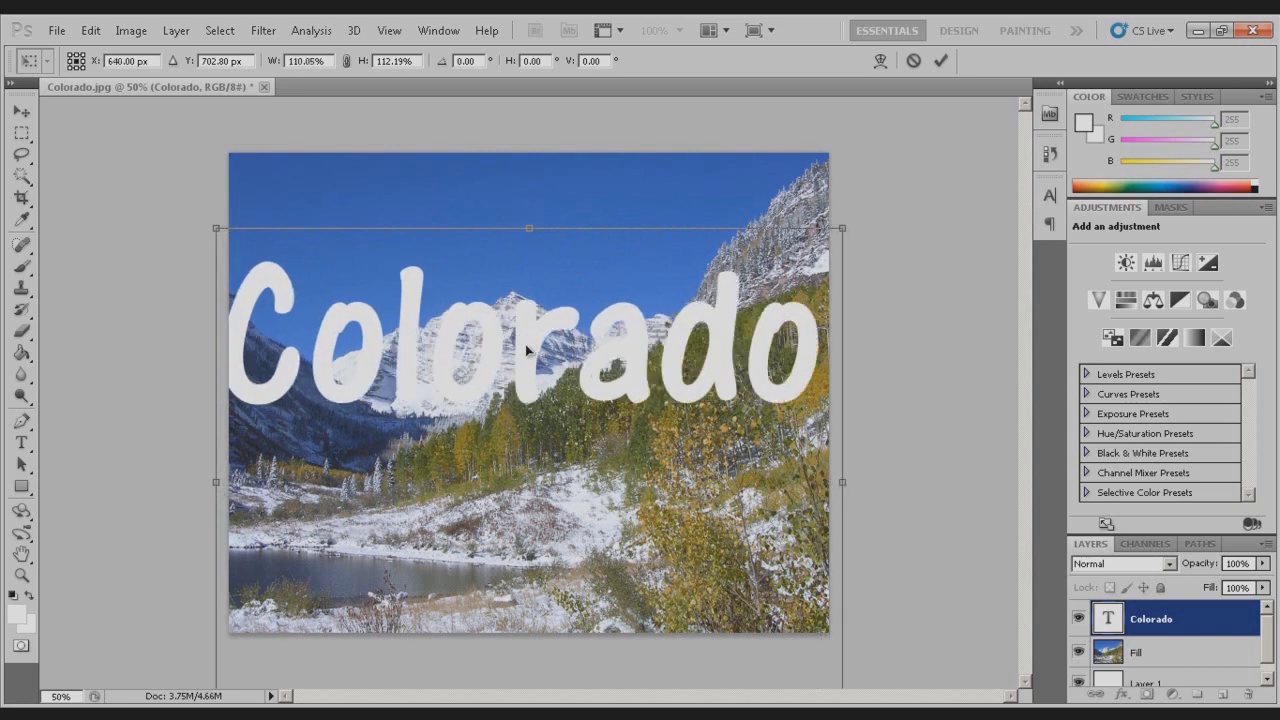
{"action": "left_click_drag", "start_coordinate": [527, 349], "coordinate": [532, 380]}
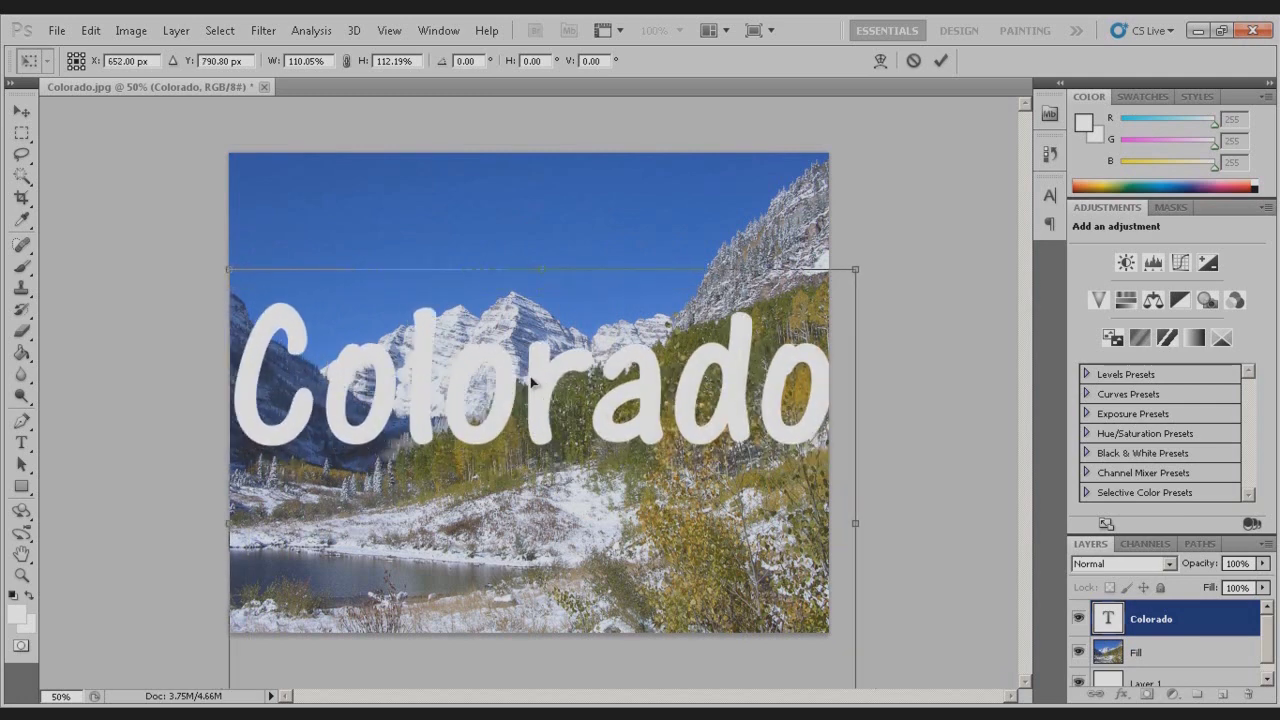
{"action": "left_click_drag", "start_coordinate": [856, 522], "coordinate": [831, 522]}
{"action": "left_click_drag", "start_coordinate": [505, 400], "coordinate": [516, 402]}
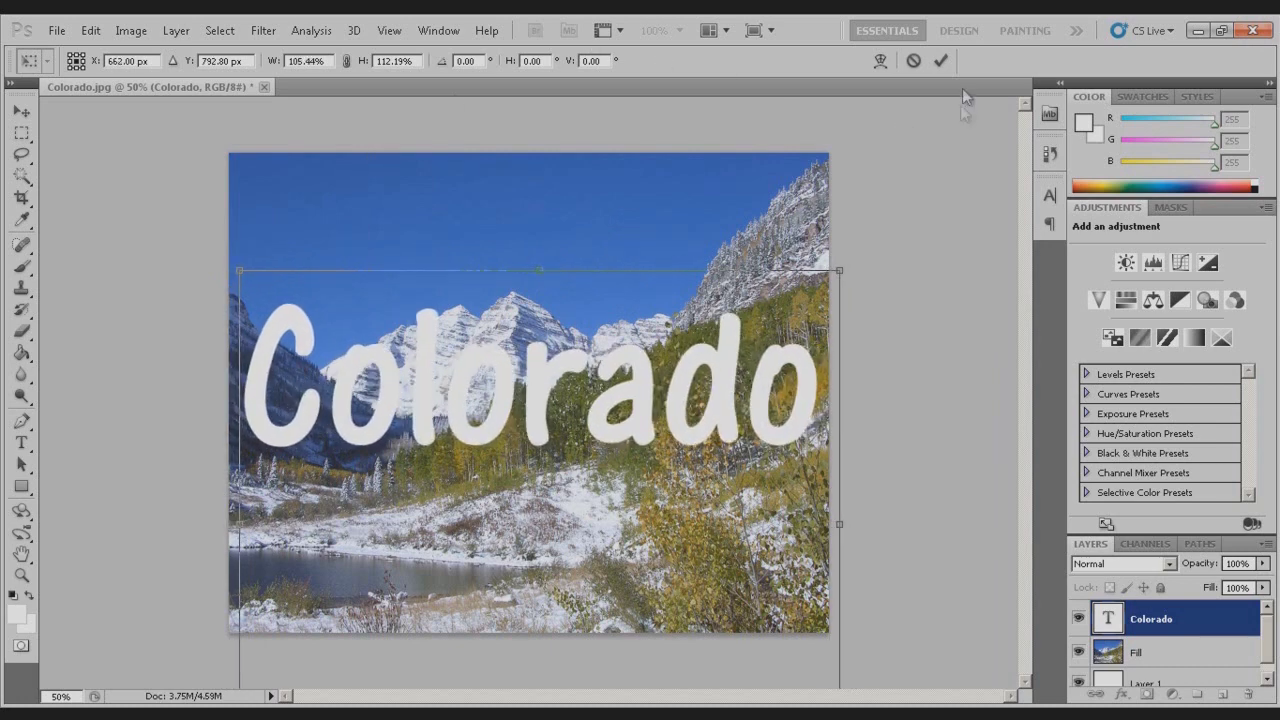
{"action": "left_click", "coordinate": [941, 62]}
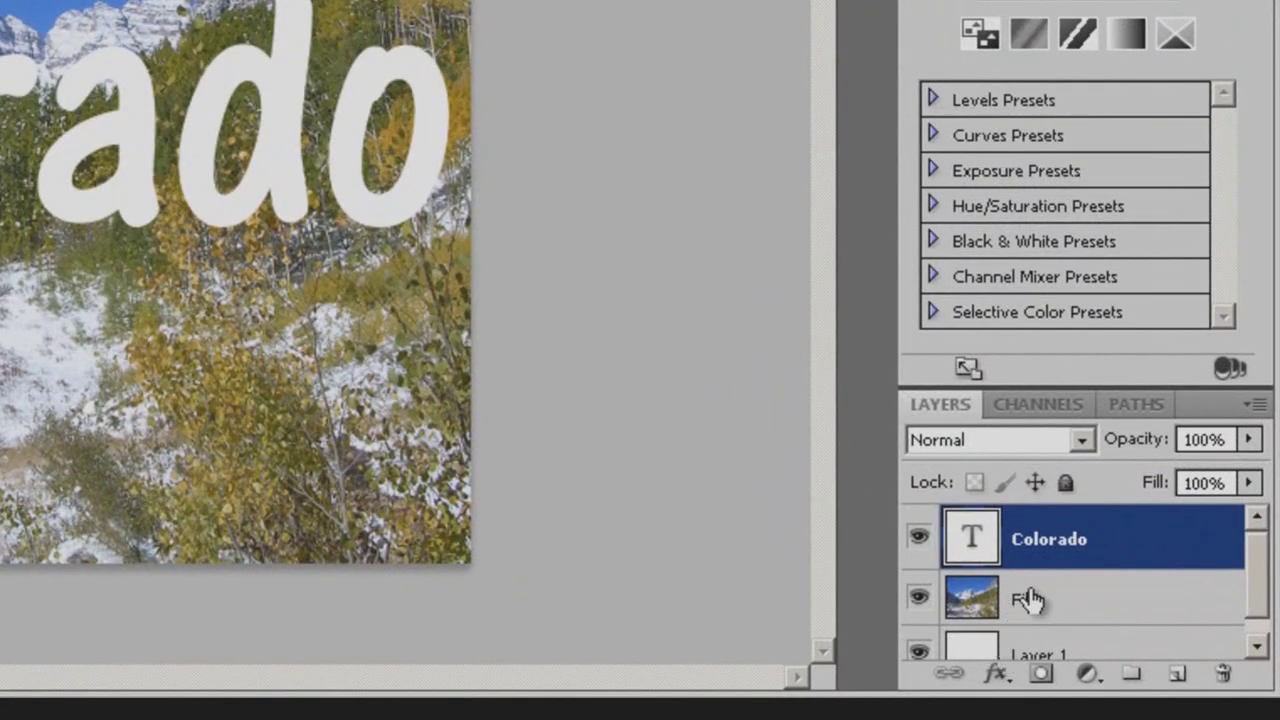
Step: Move Fill above the Colorado layer and clip it to the text with Create Clipping Mask
{"action": "left_click_drag", "start_coordinate": [1023, 611], "coordinate": [1017, 534]}
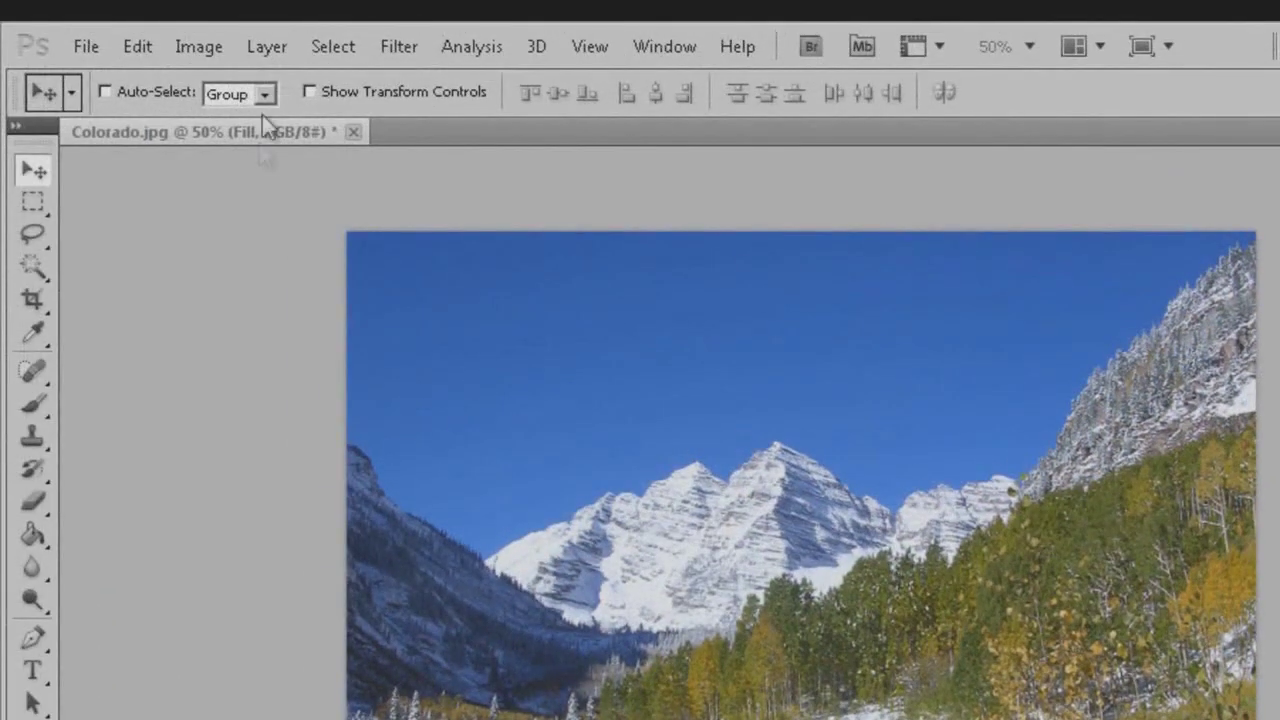
{"action": "left_click", "coordinate": [279, 47]}
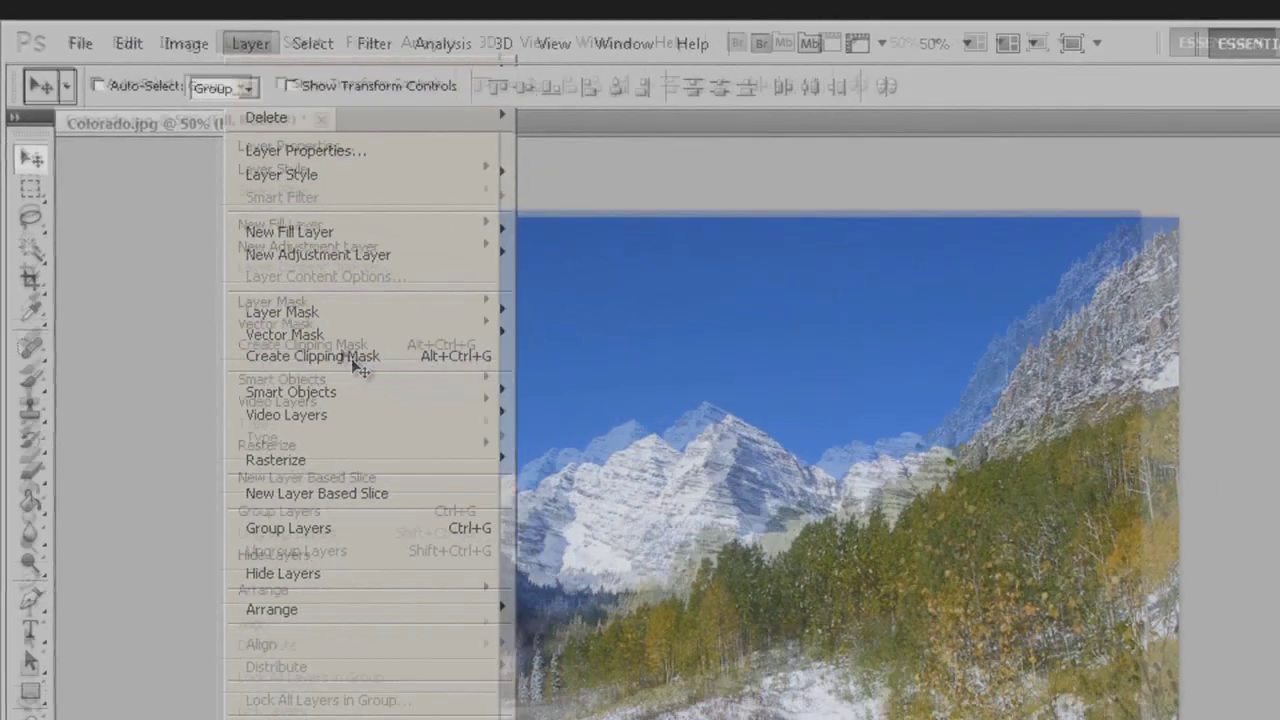
{"action": "left_click", "coordinate": [380, 396]}
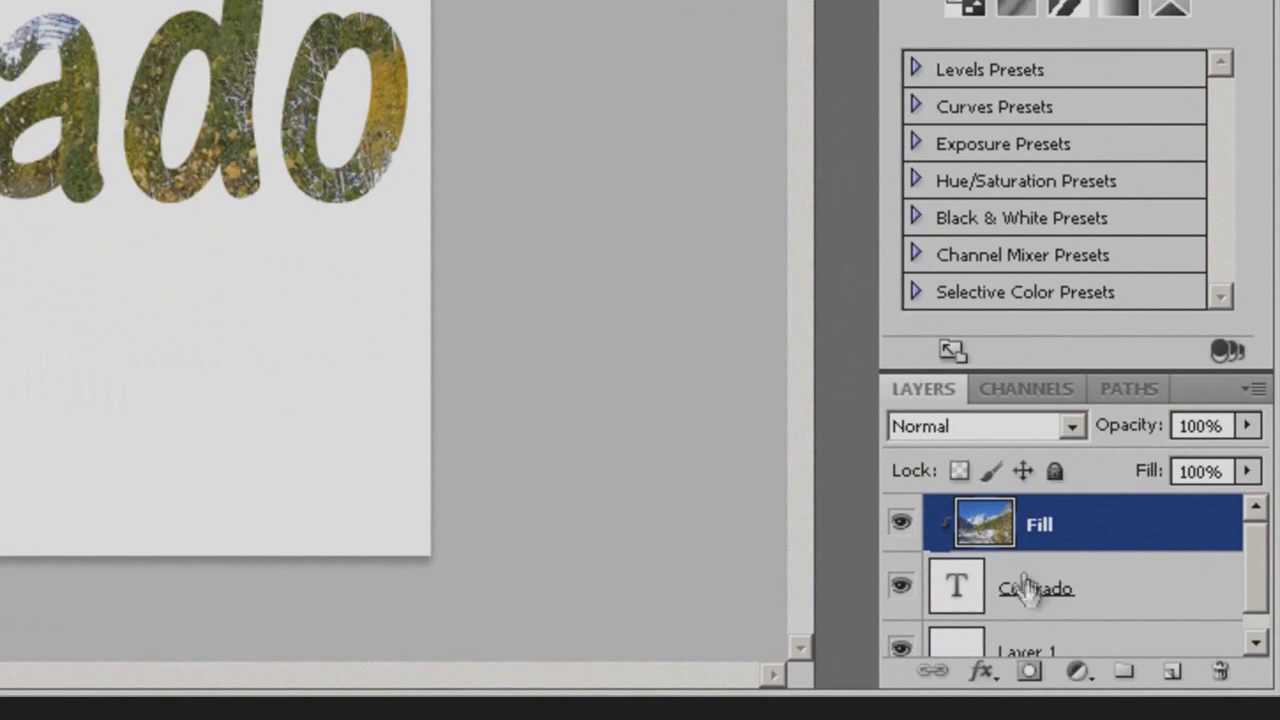
Step: Add a drop shadow to the Colorado layer: 40 px size, 11% spread, 75% opacity
{"action": "right_click", "coordinate": [1035, 593]}
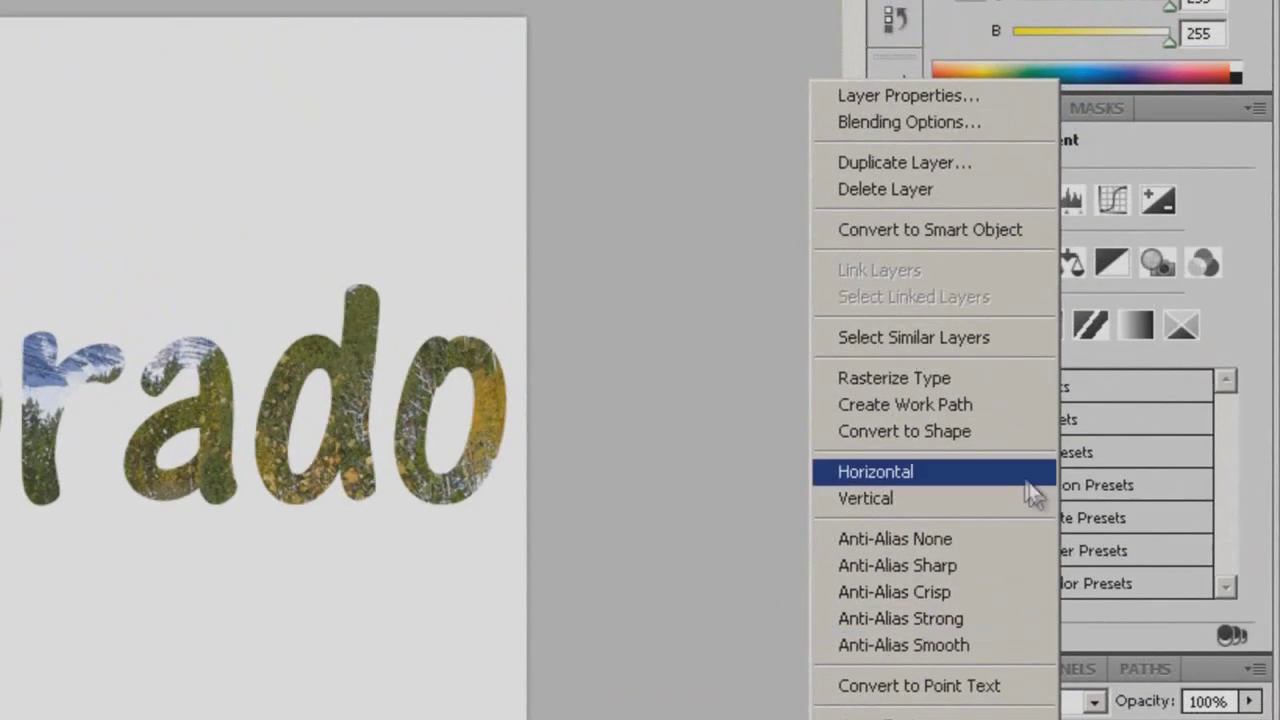
{"action": "left_click", "coordinate": [905, 125]}
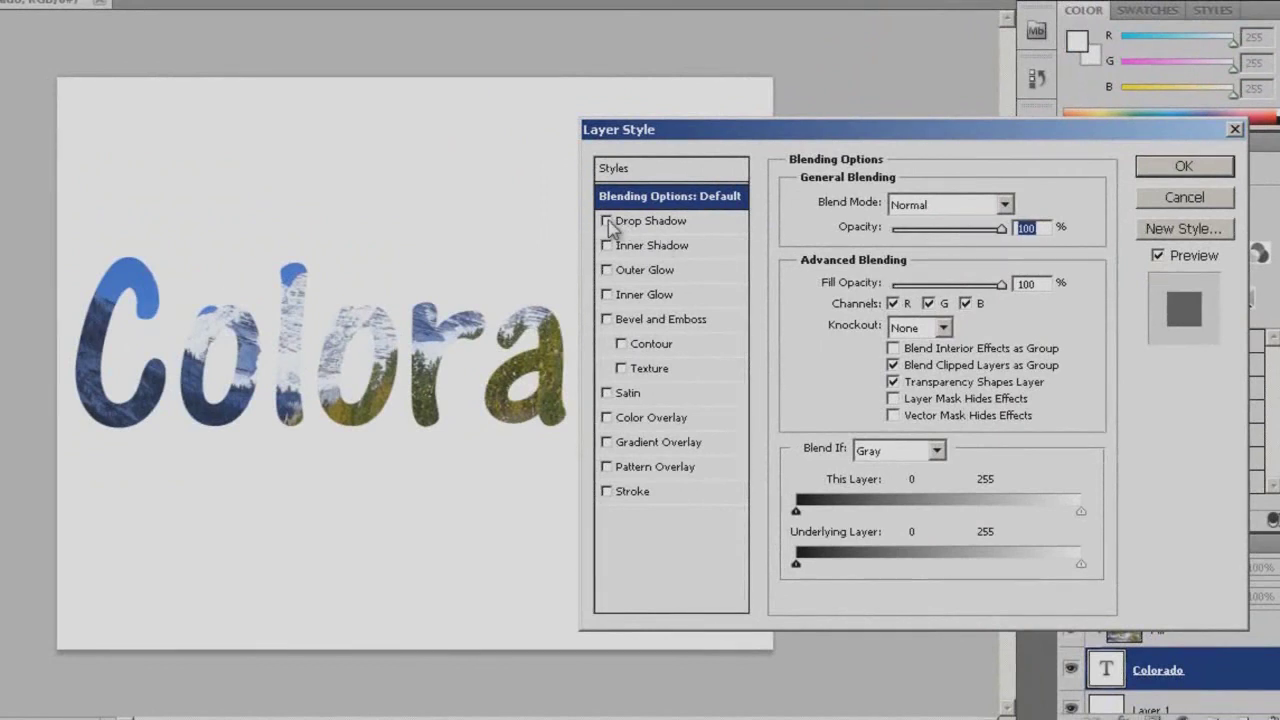
{"action": "left_click", "coordinate": [607, 221]}
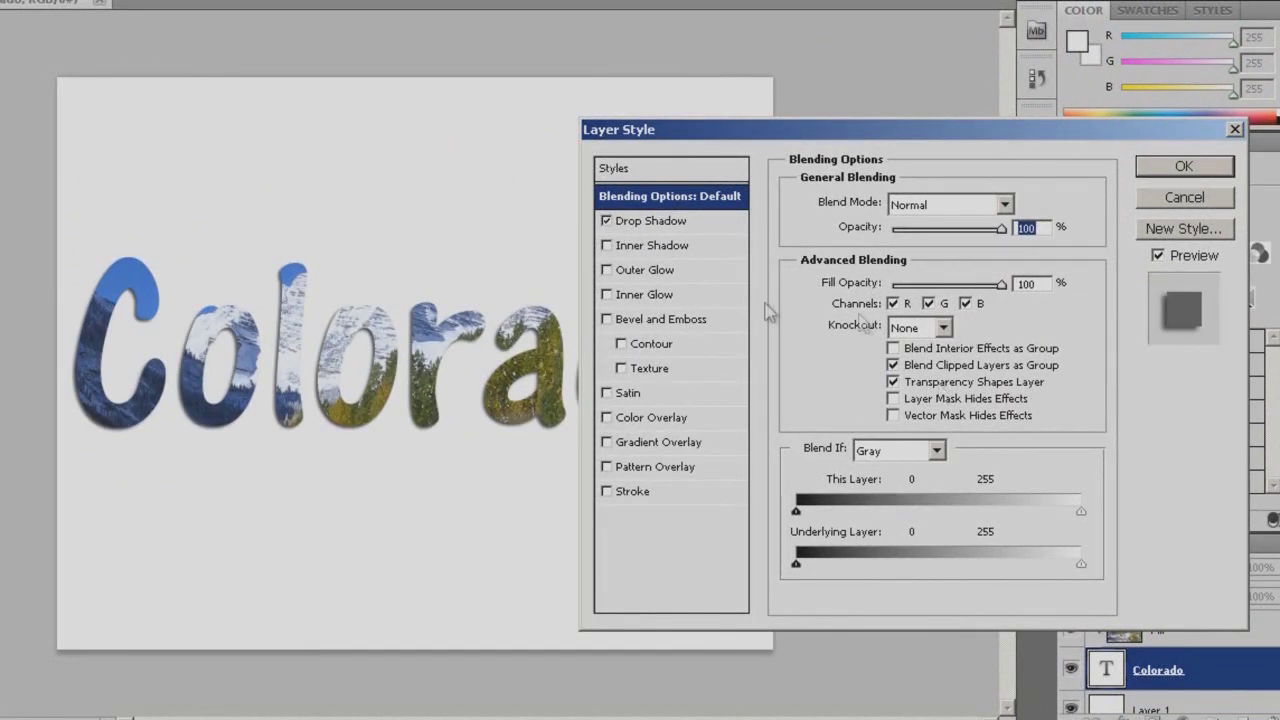
{"action": "left_click", "coordinate": [688, 222]}
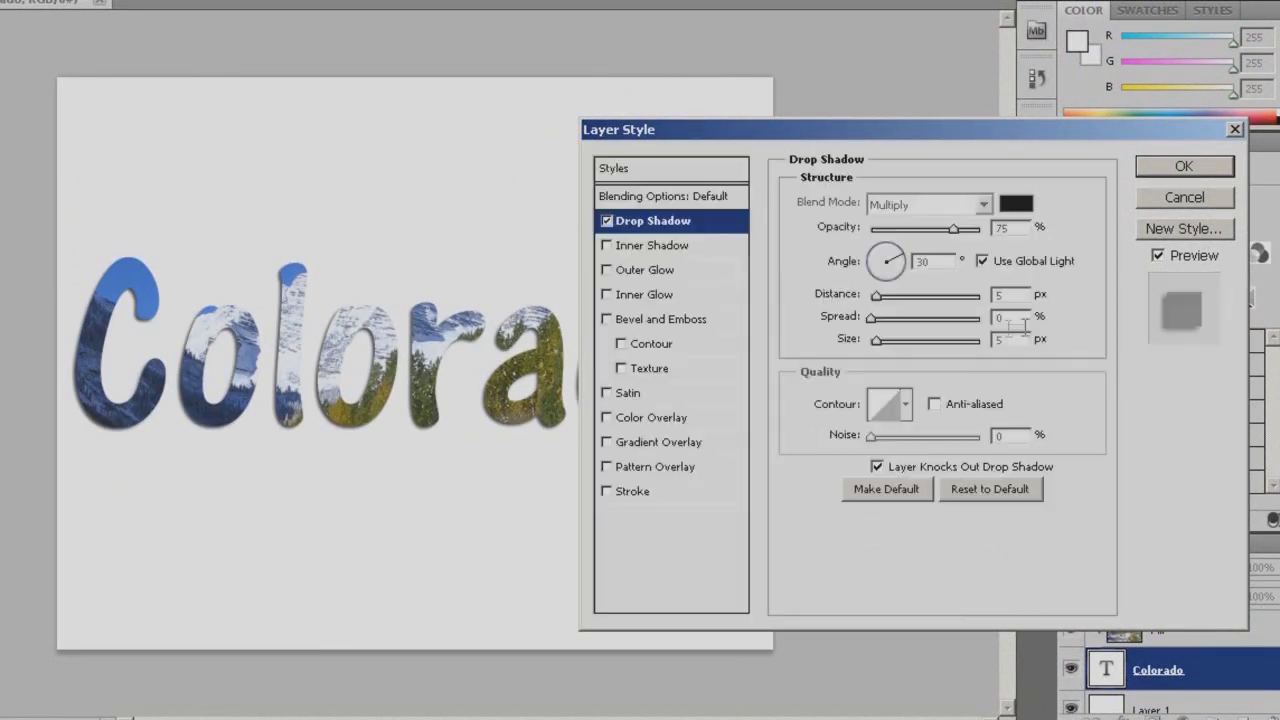
{"action": "left_click_drag", "start_coordinate": [877, 341], "coordinate": [922, 300]}
{"action": "left_click", "coordinate": [877, 320]}
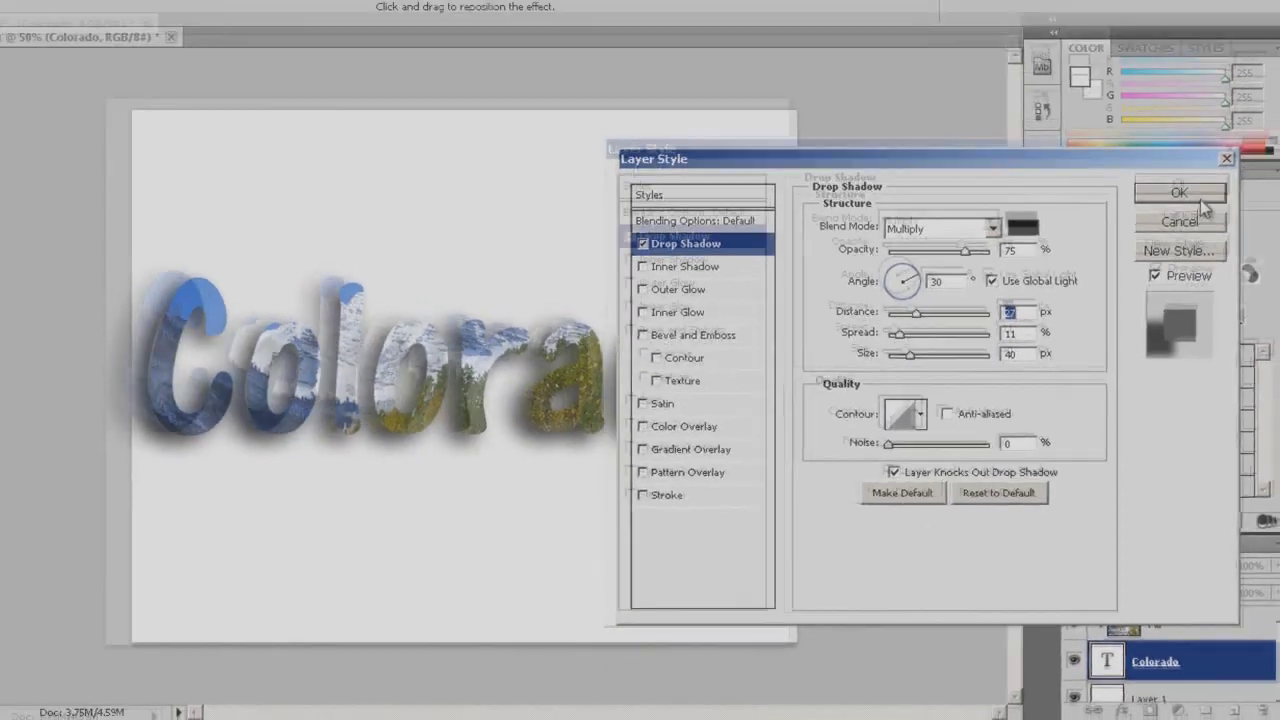
{"action": "left_click", "coordinate": [1180, 192]}
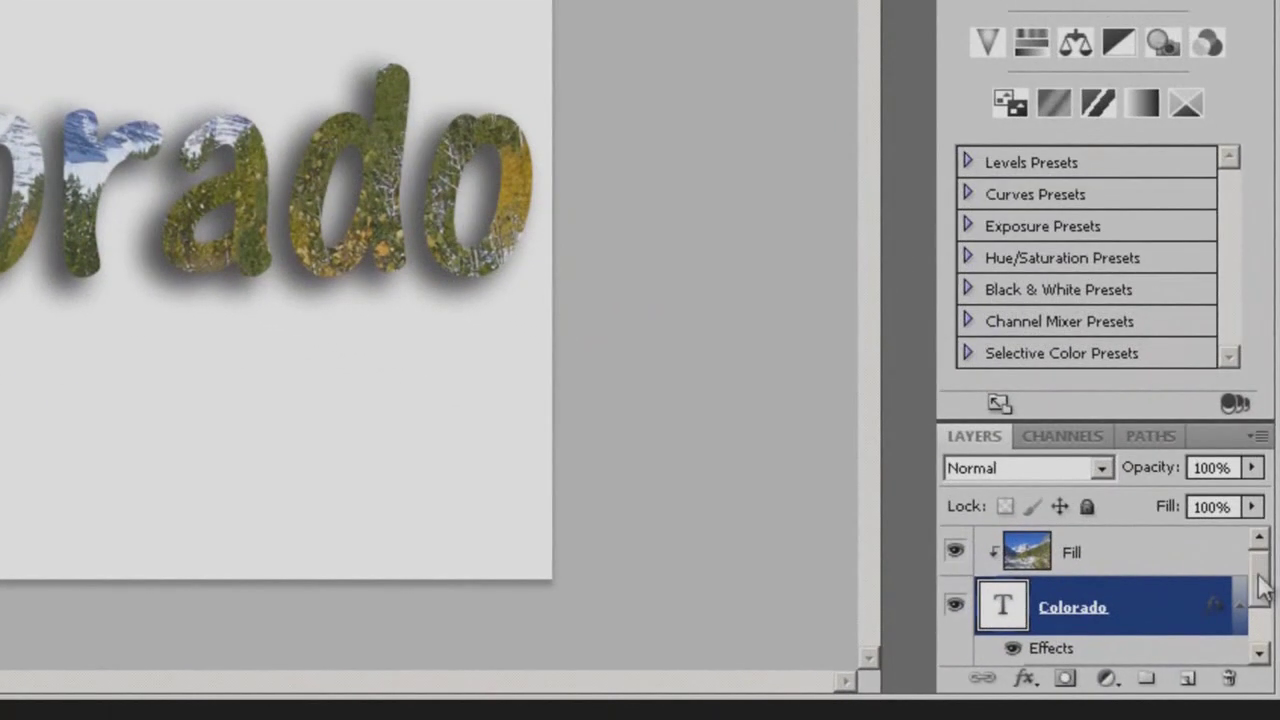
Step: Delete the white Layer 1 and nudge the Colorado lettering slightly
{"action": "scroll", "coordinate": [1267, 649], "scroll_direction": "down", "scroll_amount": 2}
{"action": "left_click_drag", "start_coordinate": [1266, 590], "coordinate": [1262, 632]}
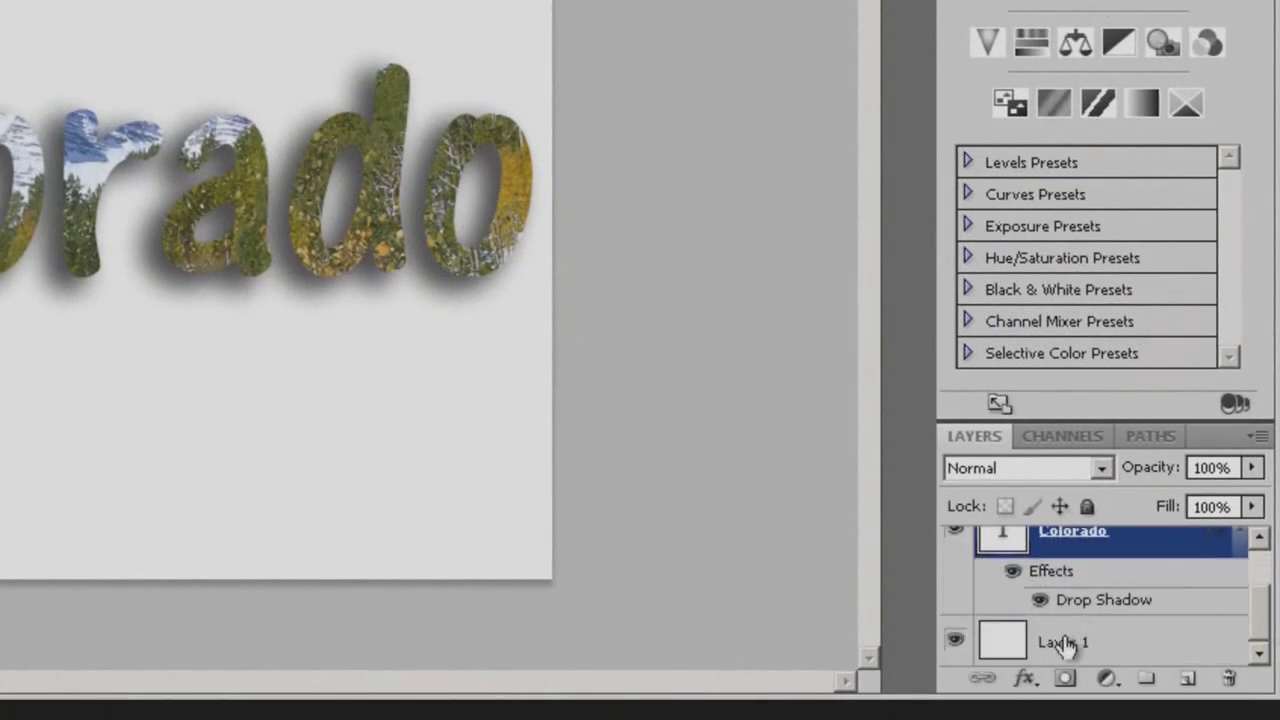
{"action": "left_click", "coordinate": [1057, 643]}
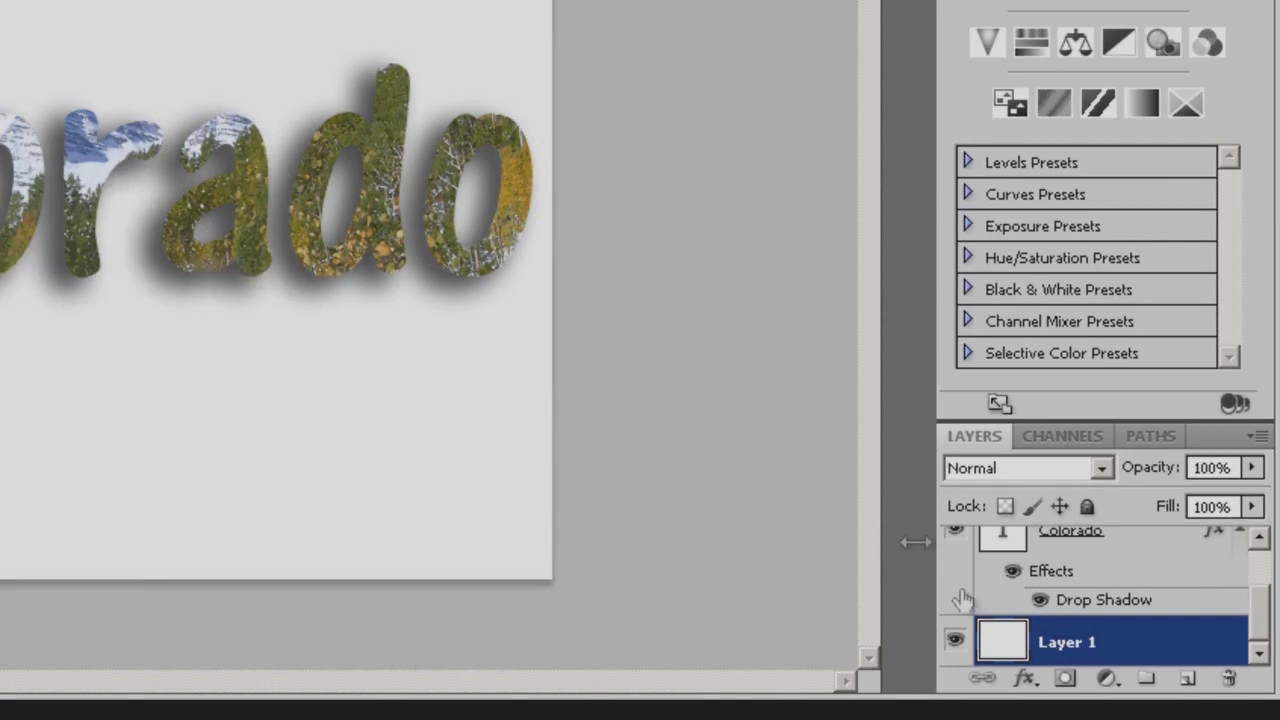
{"action": "left_click_drag", "start_coordinate": [1070, 645], "coordinate": [1228, 683]}
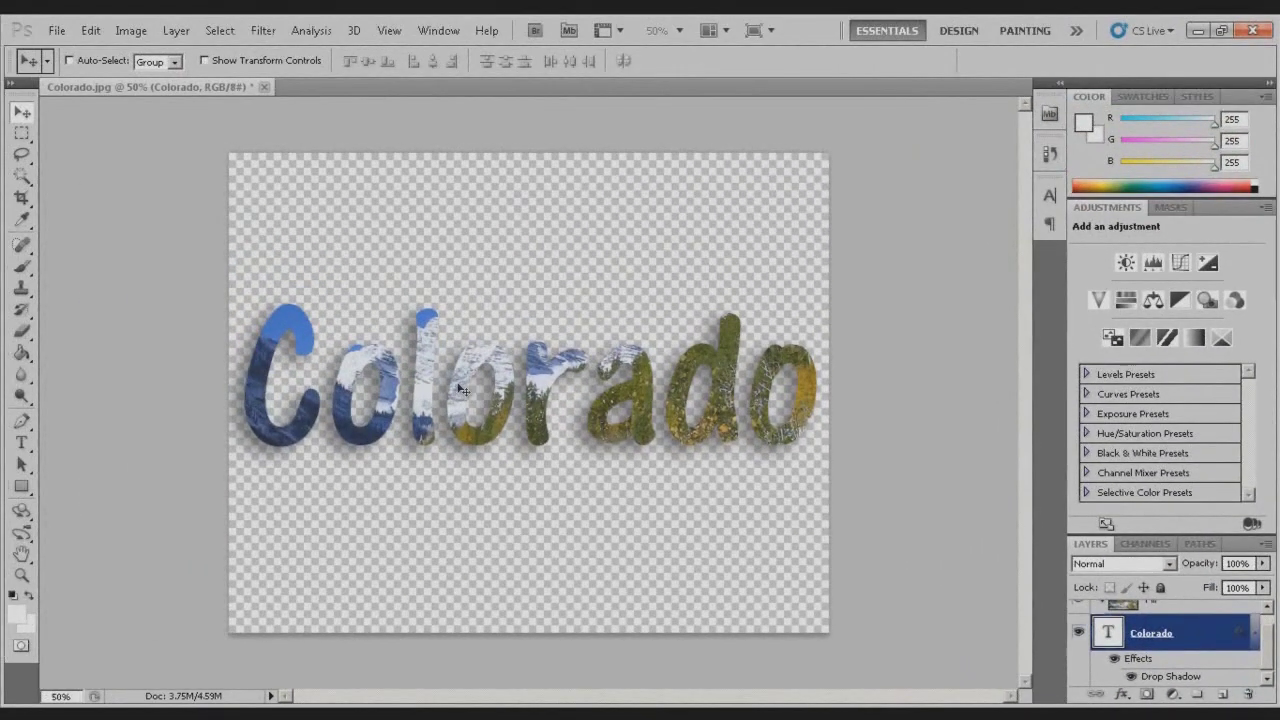
{"action": "mouse_move", "coordinate": [462, 390]}
{"action": "left_mouse_down"}
{"action": "mouse_move", "coordinate": [440, 394]}
{"action": "mouse_move", "coordinate": [458, 394]}
{"action": "left_mouse_up"}
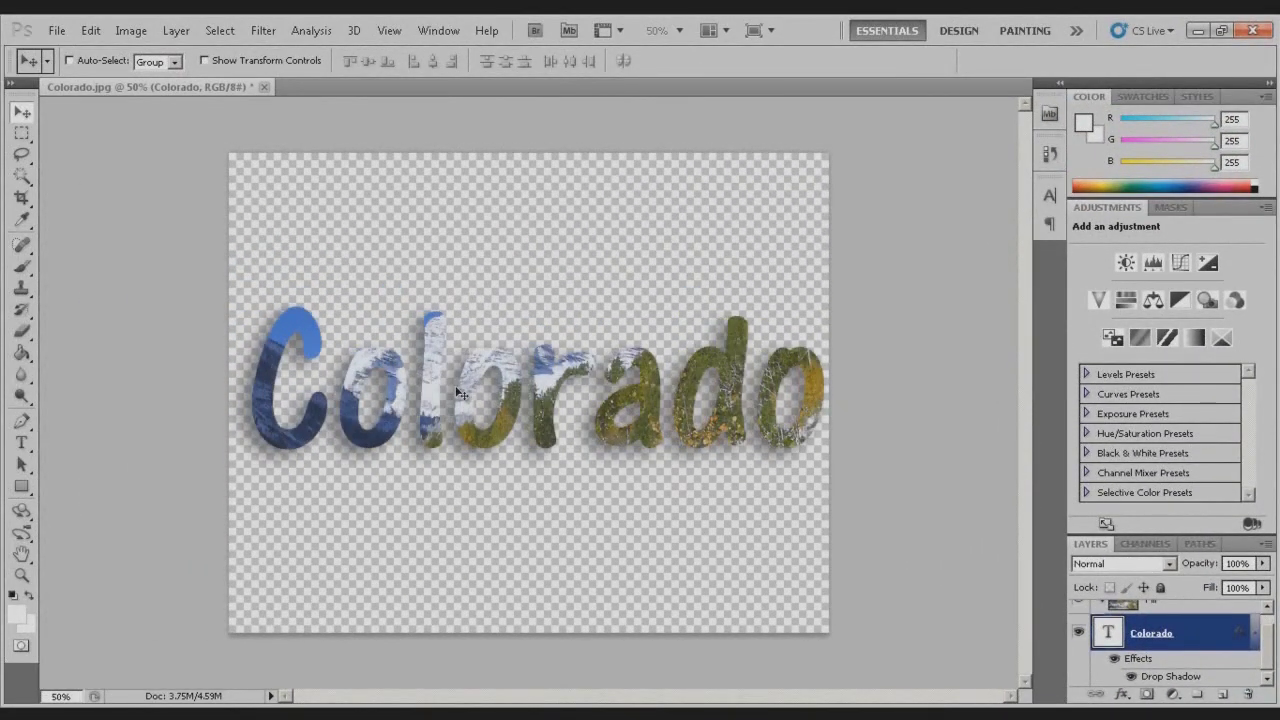
Step: Save as JPEG Colorado.jpg at quality 12 (Maximum), replacing the existing file
{"action": "left_click", "coordinate": [57, 31]}
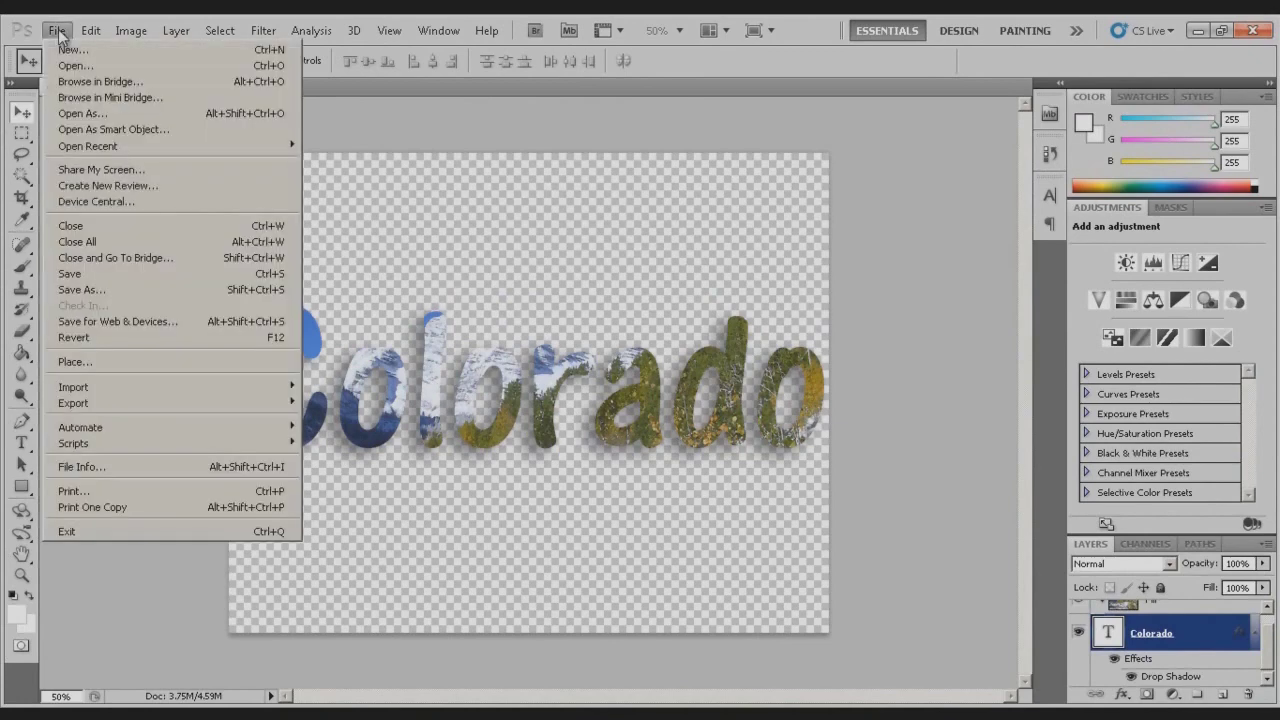
{"action": "left_click", "coordinate": [113, 290]}
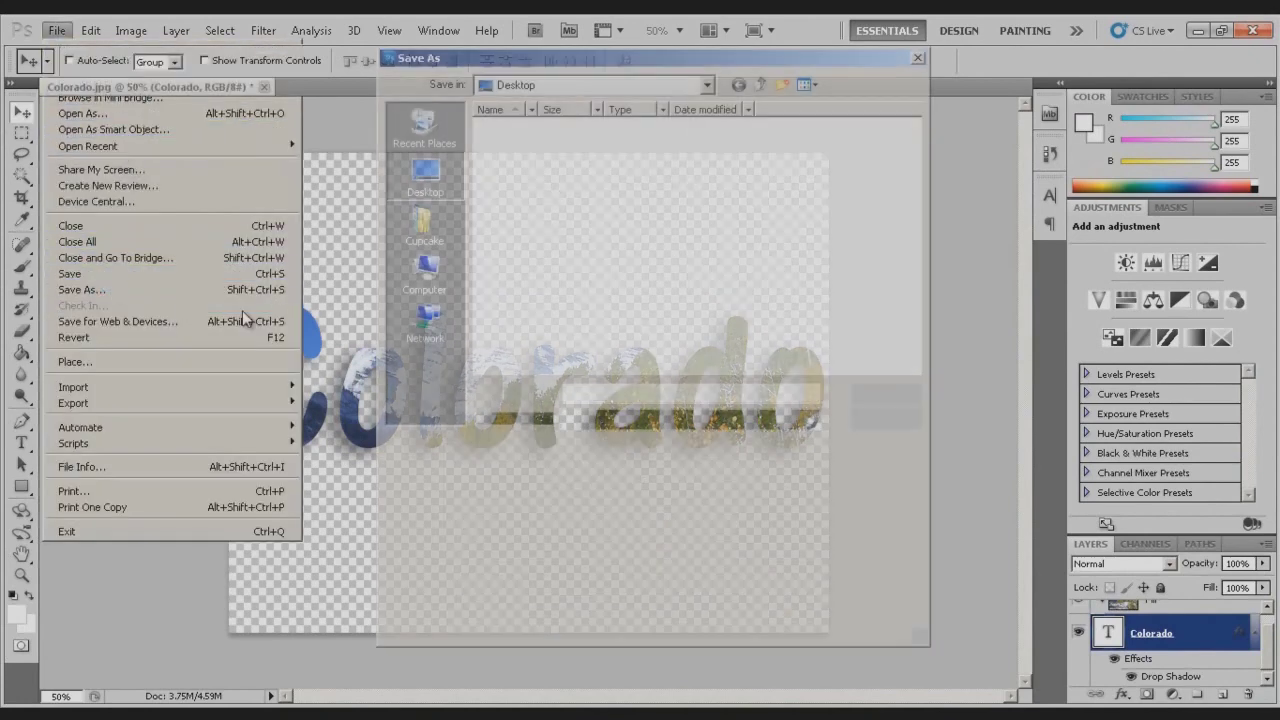
{"action": "left_click", "coordinate": [809, 420]}
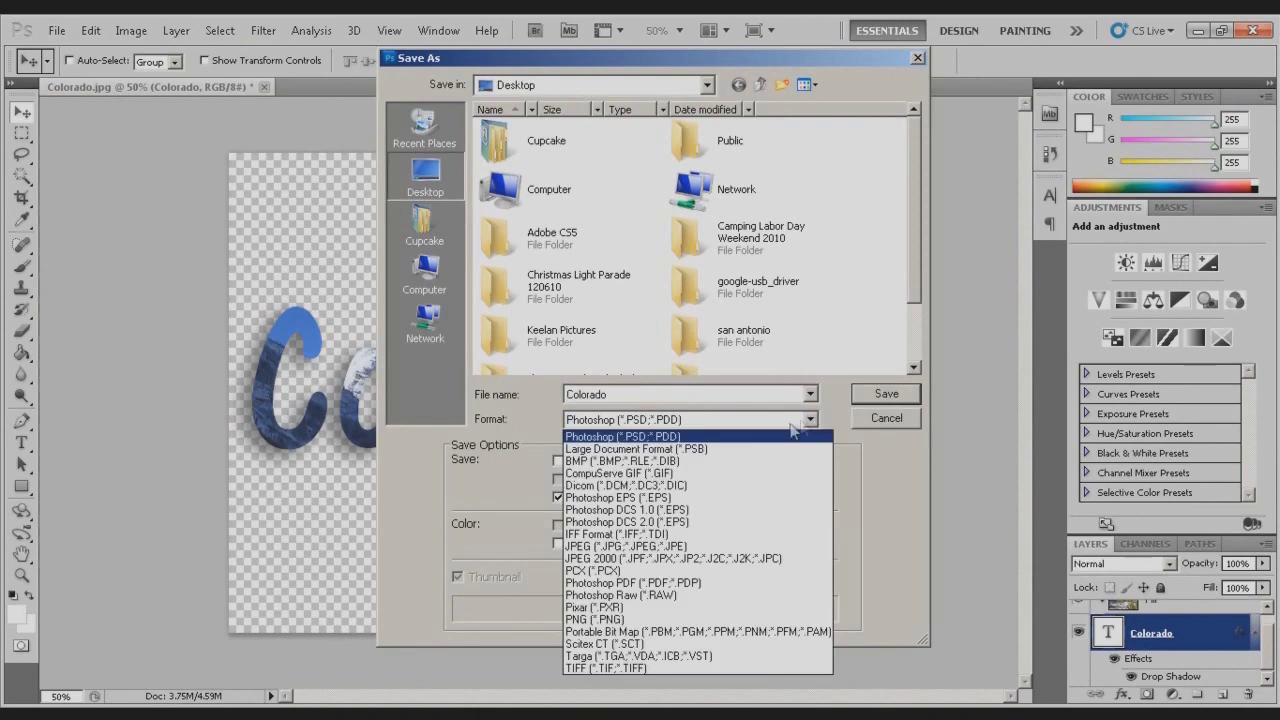
{"action": "left_click", "coordinate": [643, 548]}
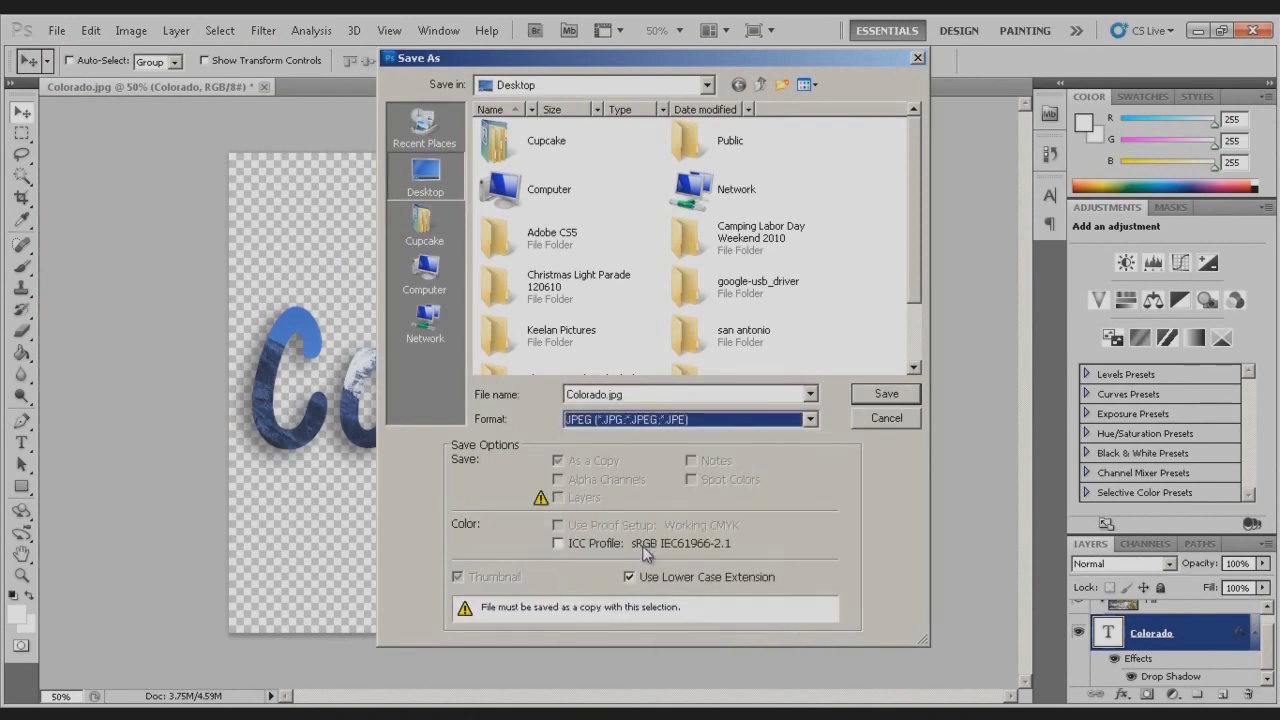
{"action": "left_click", "coordinate": [878, 394]}
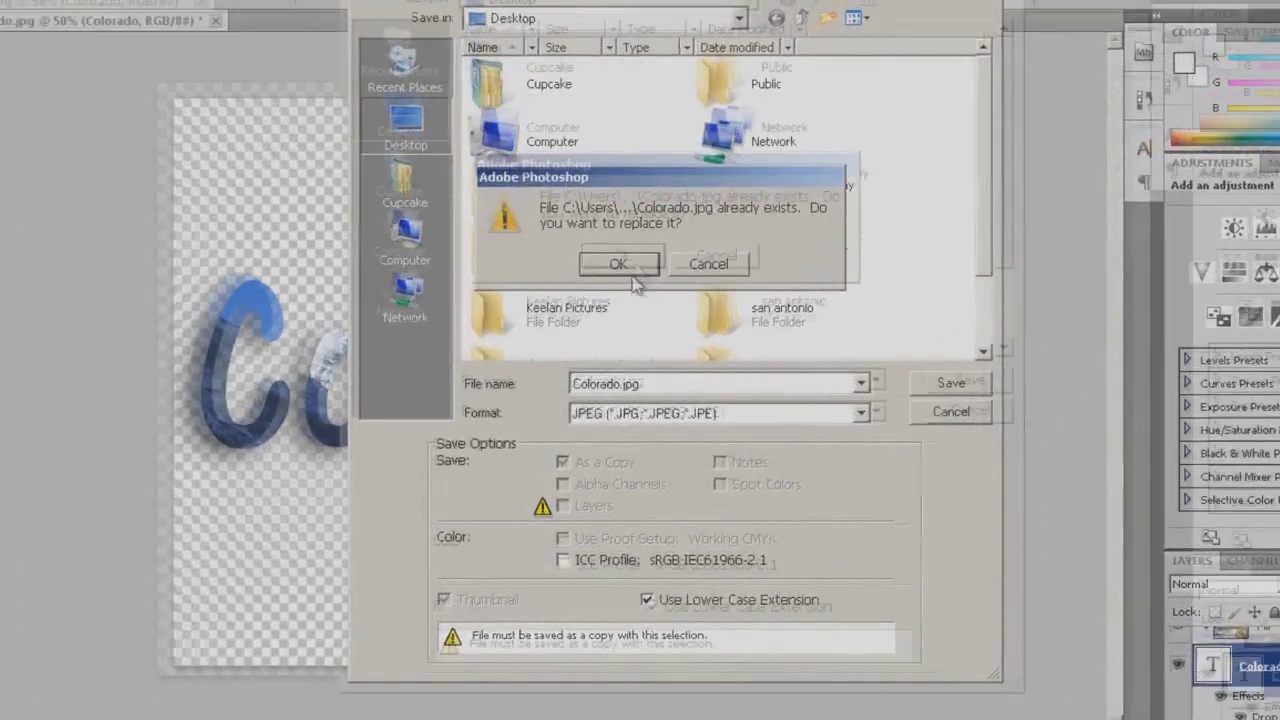
{"action": "left_click", "coordinate": [604, 292]}
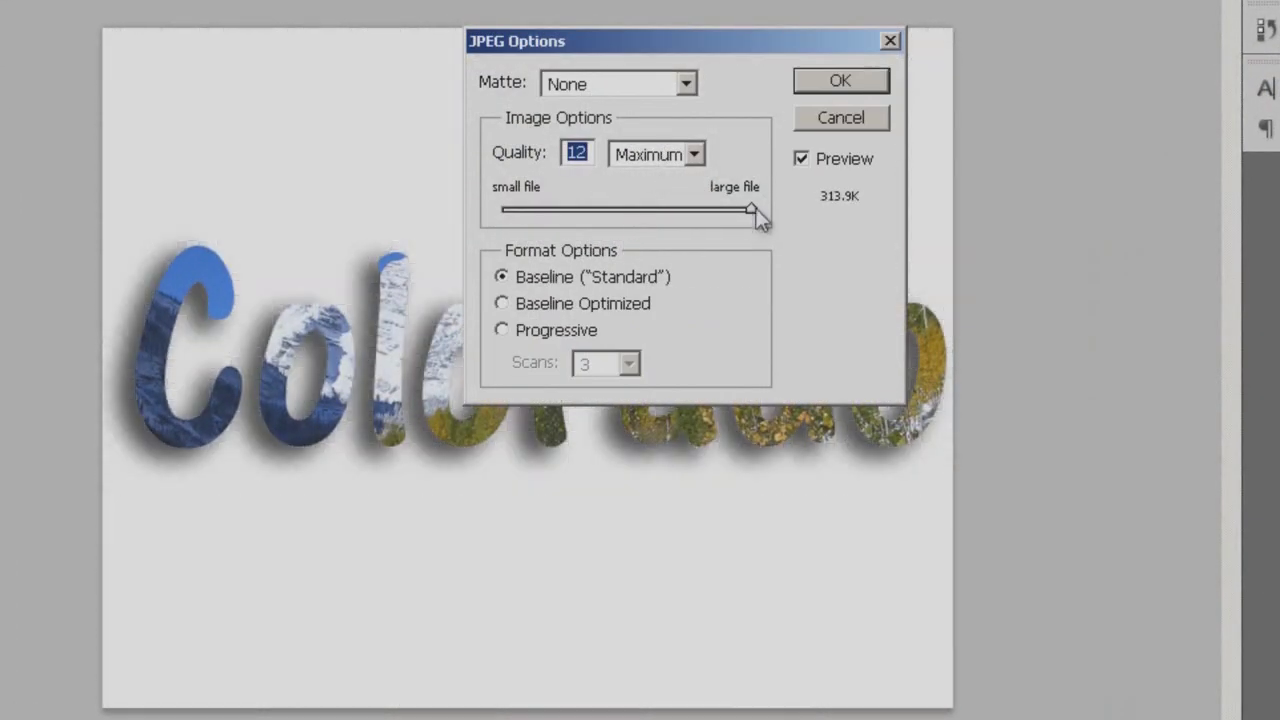
{"action": "mouse_move", "coordinate": [756, 211]}
{"action": "left_mouse_down"}
{"action": "mouse_move", "coordinate": [651, 211]}
{"action": "mouse_move", "coordinate": [766, 217]}
{"action": "left_mouse_up"}
{"action": "left_click", "coordinate": [840, 80]}
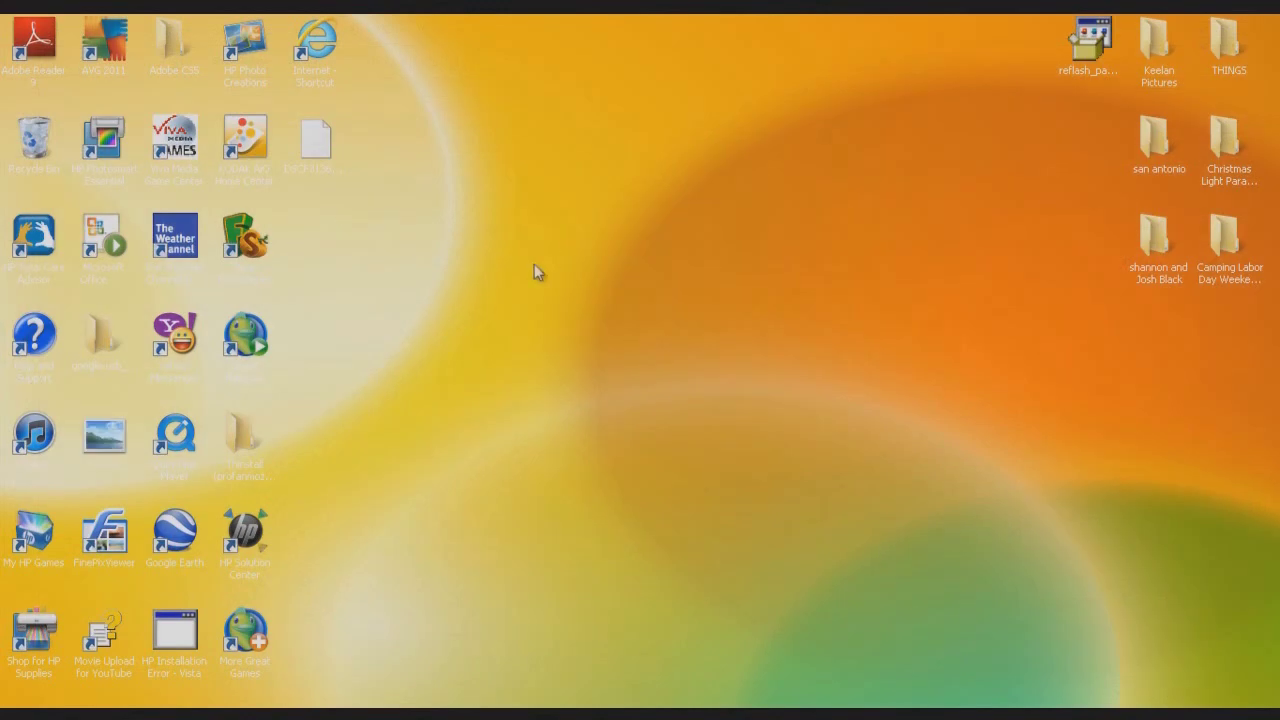
Step: Open Colorado.jpg from the desktop in Windows Photo Gallery
{"action": "double_click", "coordinate": [116, 436]}
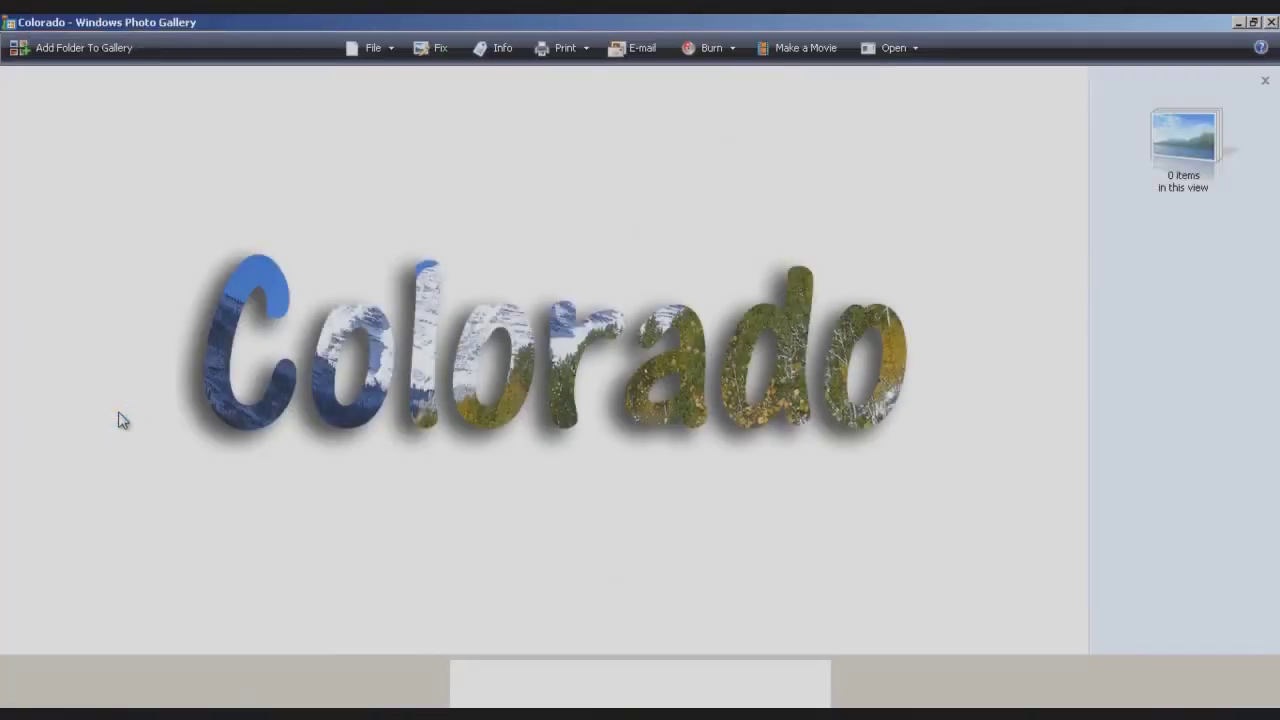